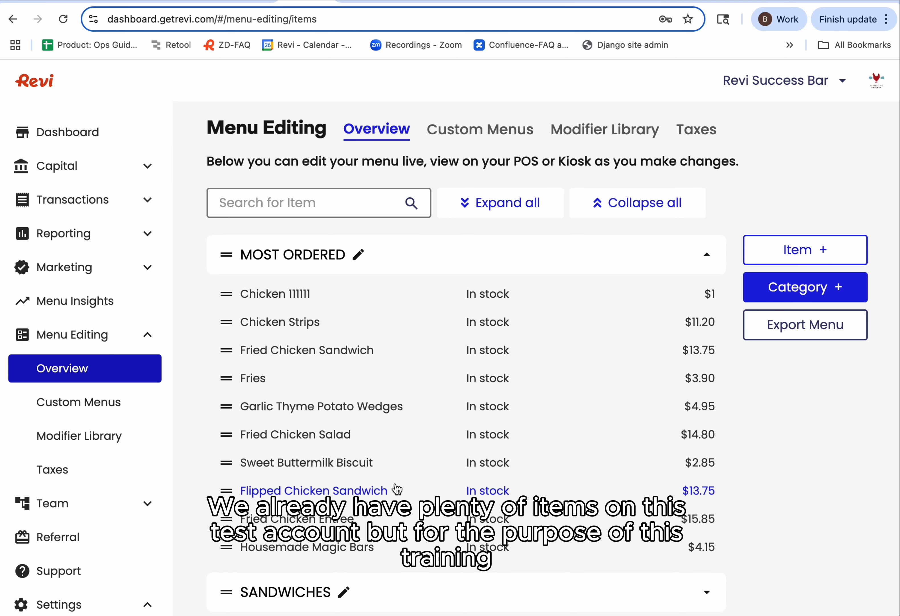
scroll(397, 490, "down", 3)
scroll(397, 489, "up", 3)
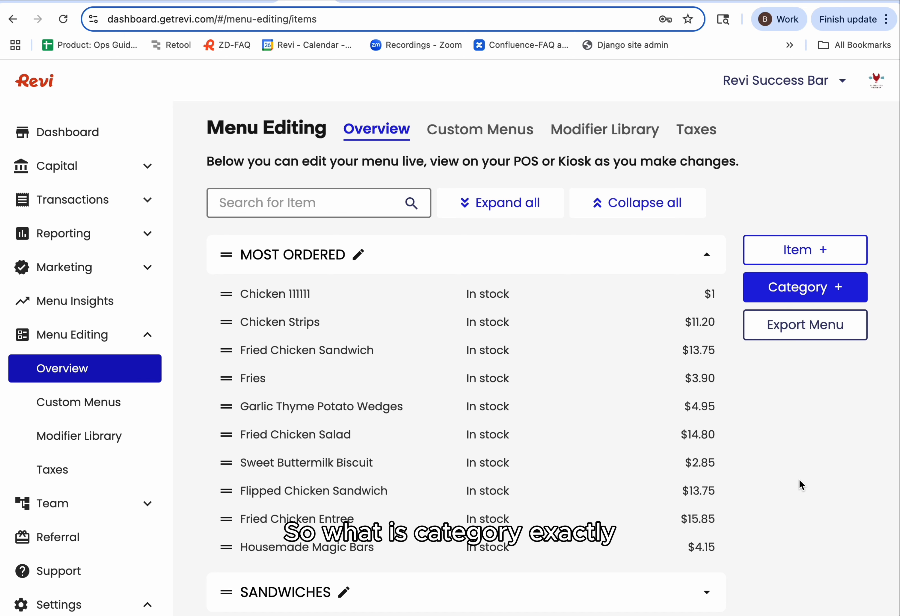
scroll(329, 262, "down", 8)
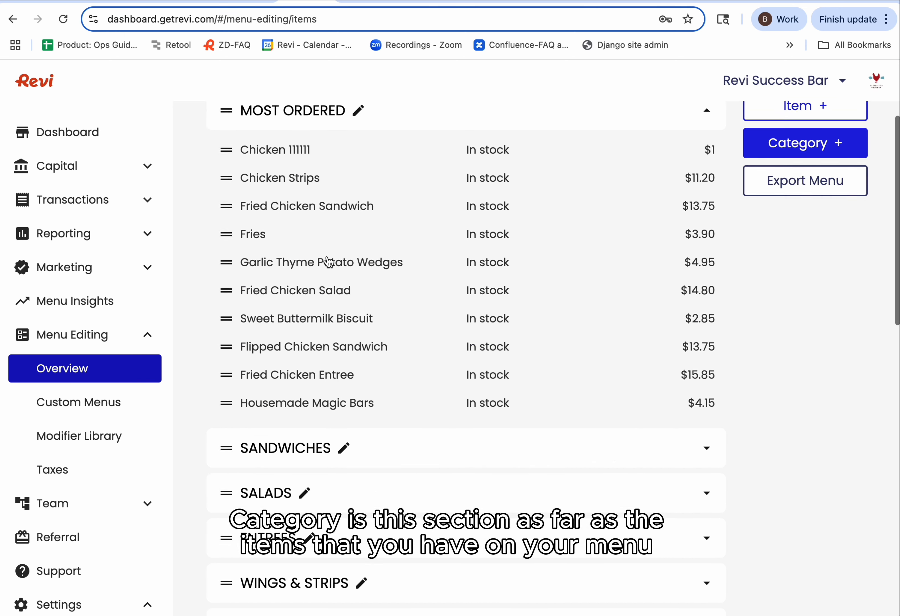
scroll(295, 361, "down", 1)
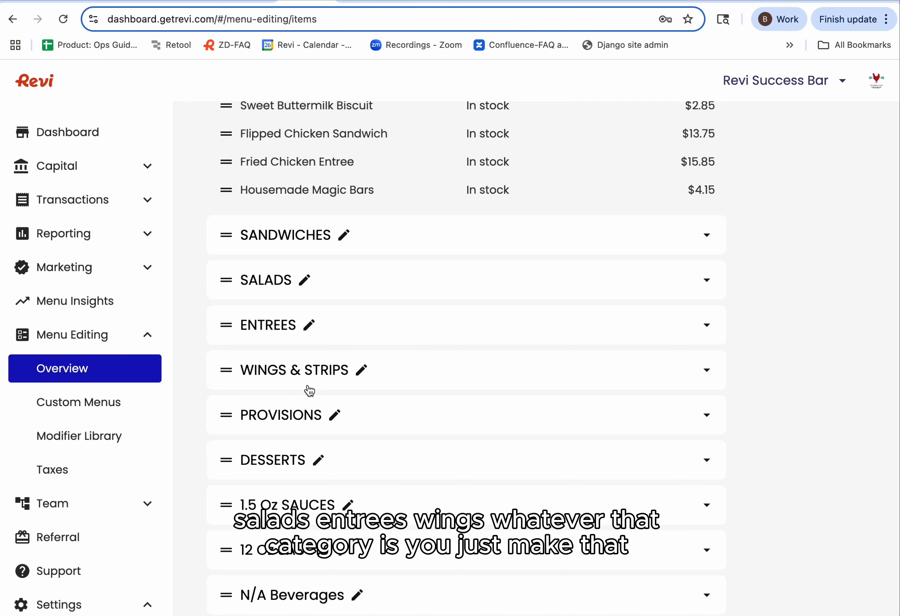
Add a new menu category named Burgers
scroll(310, 388, "up", 9)
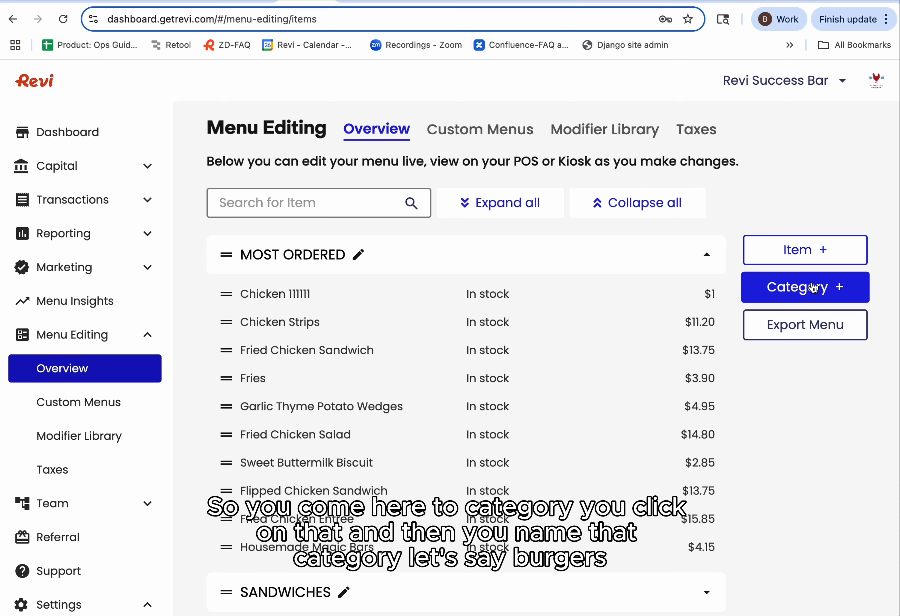
left_click(817, 294)
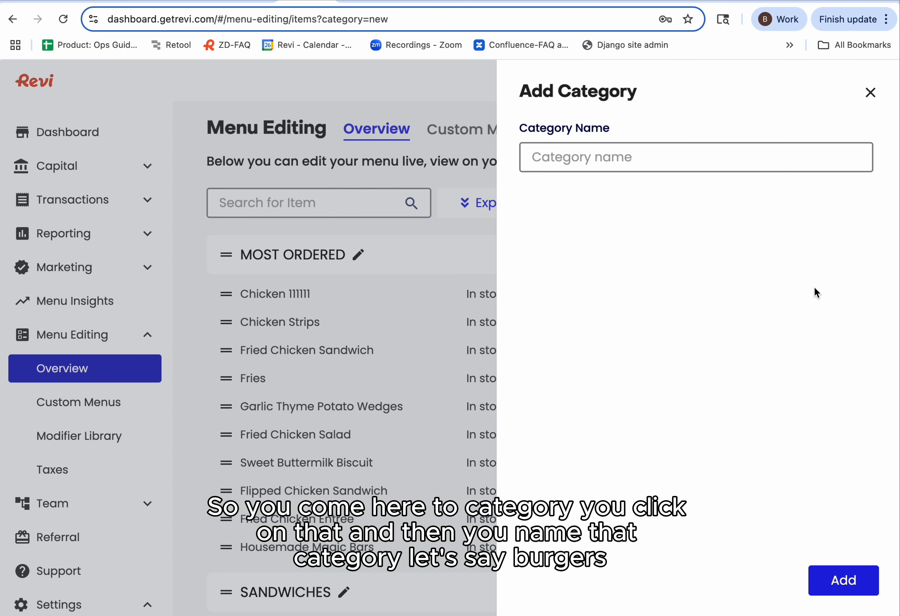
left_click(642, 169)
type("Burgers")
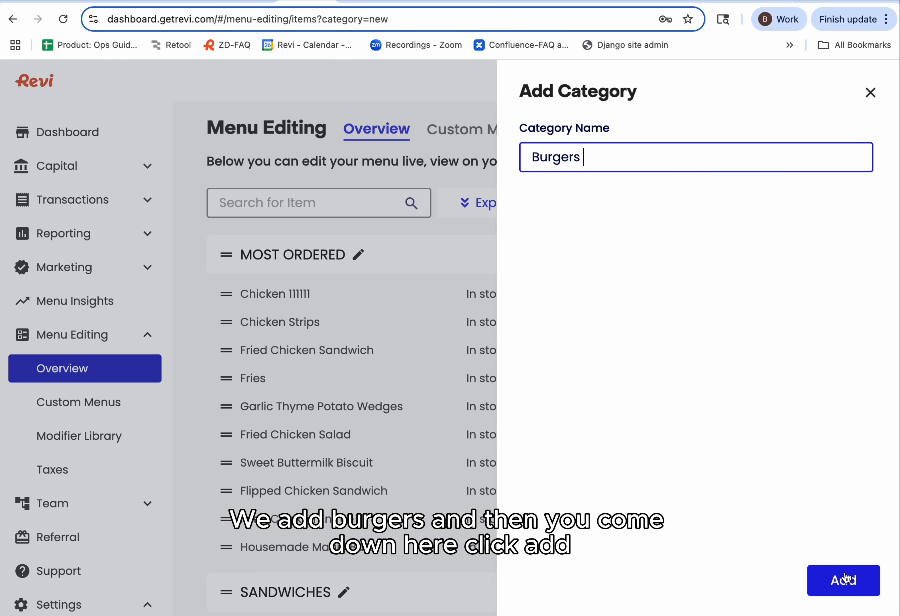
left_click(847, 581)
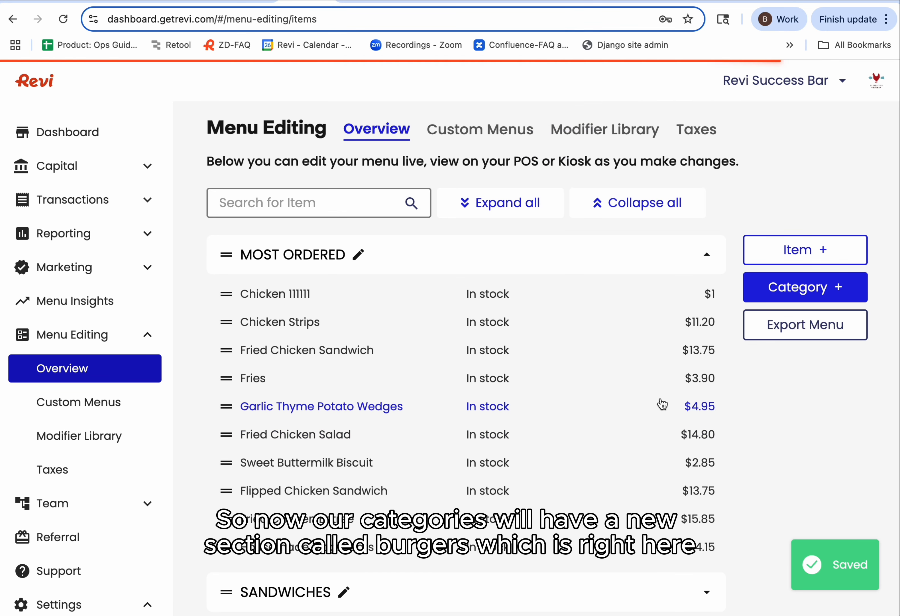
Collapse the MOST ORDERED category and expand the new Burgers category to check its contents
scroll(388, 329, "down", 1)
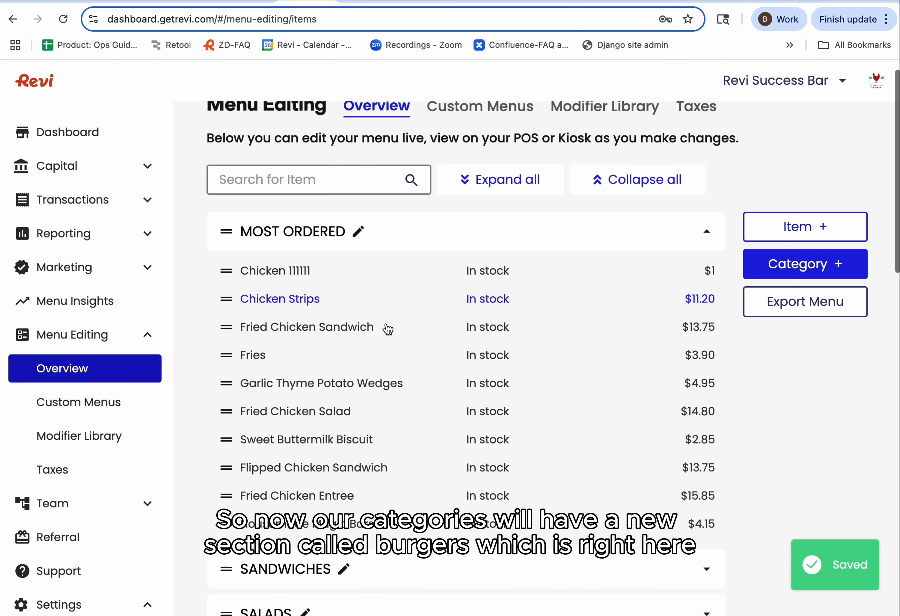
left_click(707, 233)
scroll(501, 288, "down", 12)
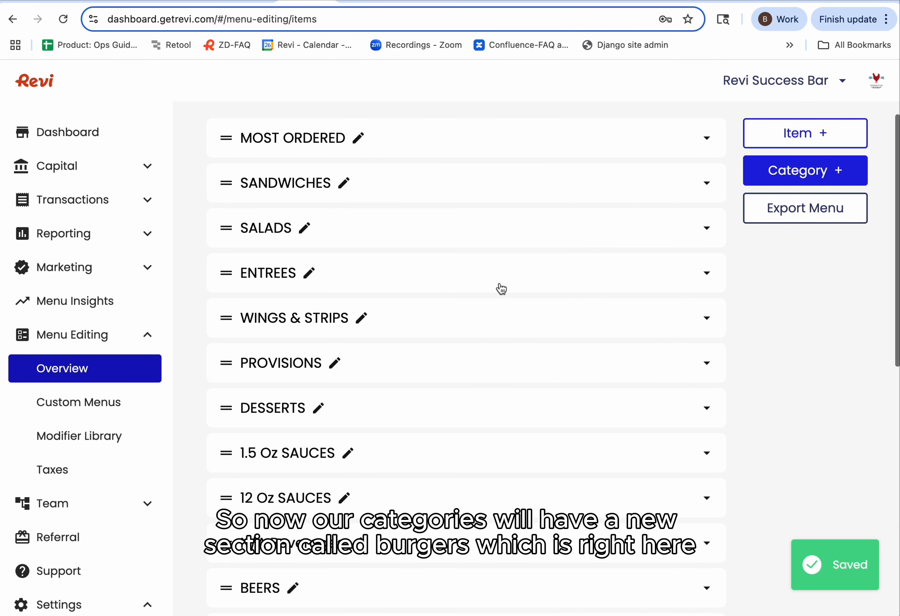
scroll(501, 288, "down", 3)
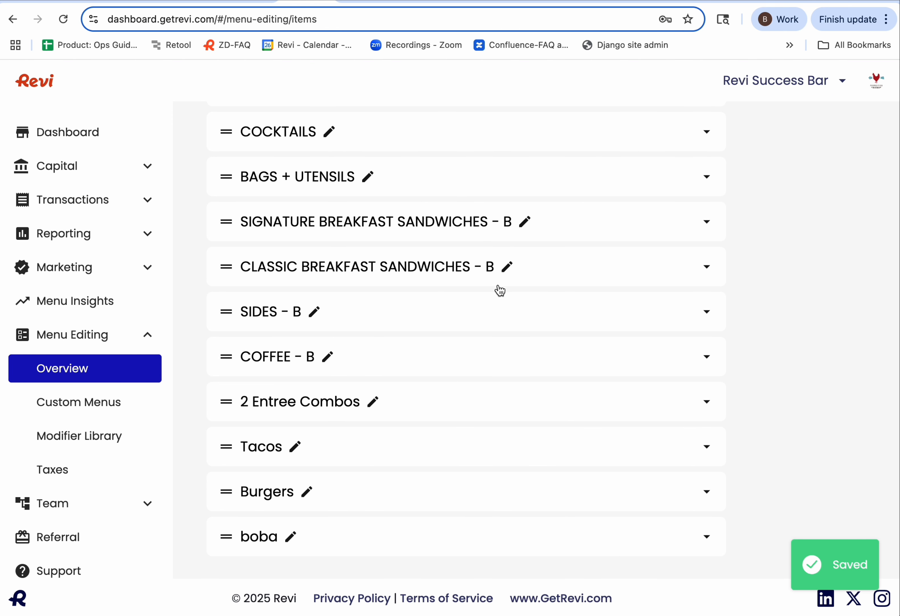
left_click(573, 489)
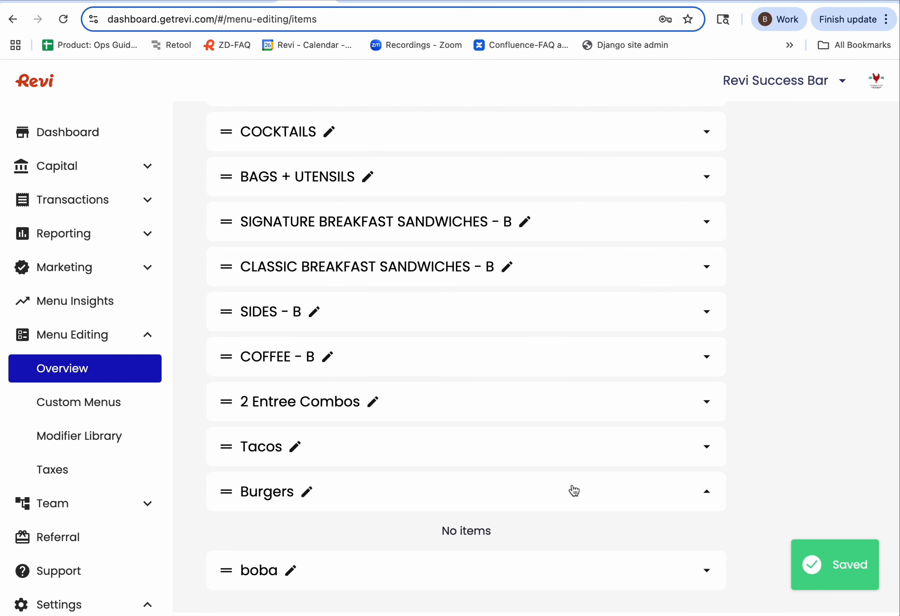
scroll(630, 364, "down", 1)
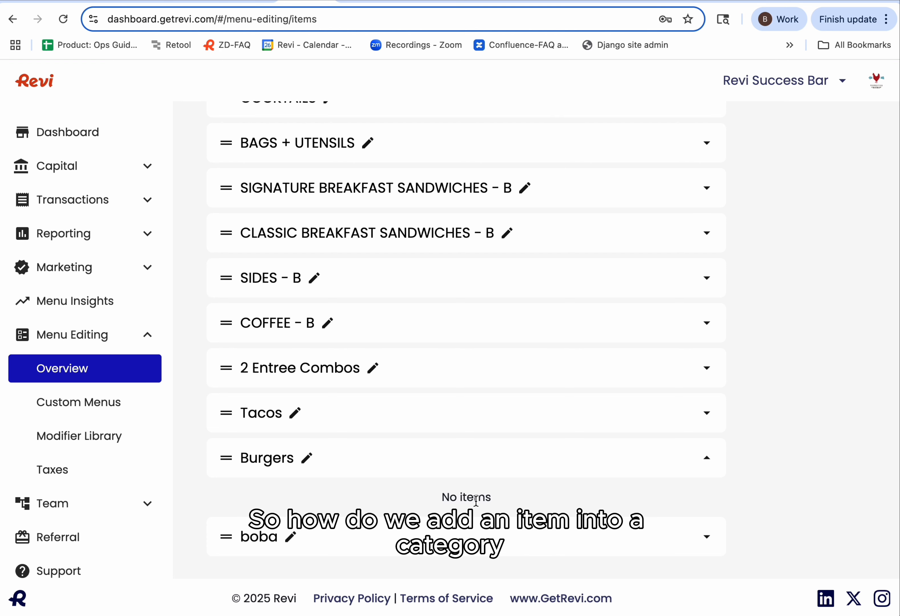
Start a new menu item and name it Revi Burger
scroll(476, 498, "up", 10)
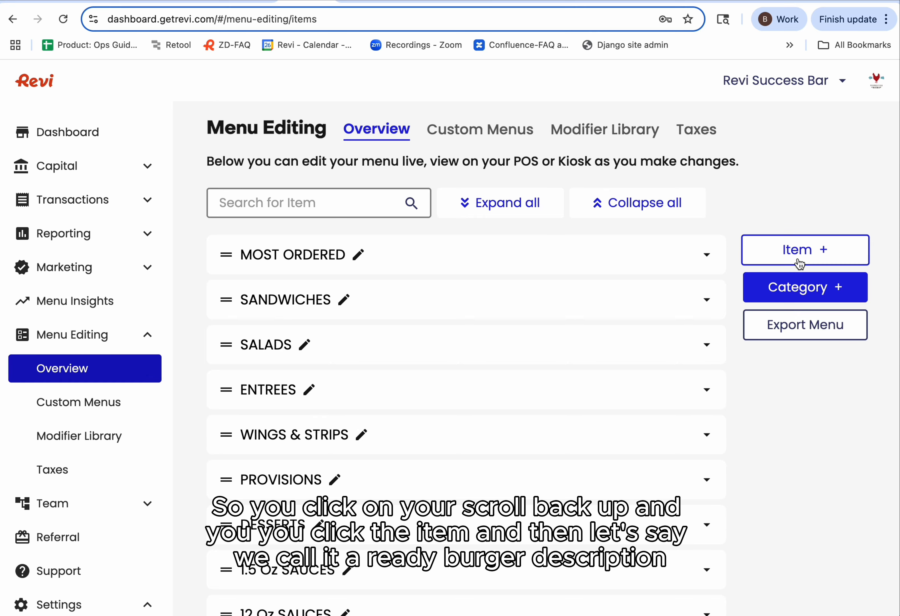
left_click(797, 260)
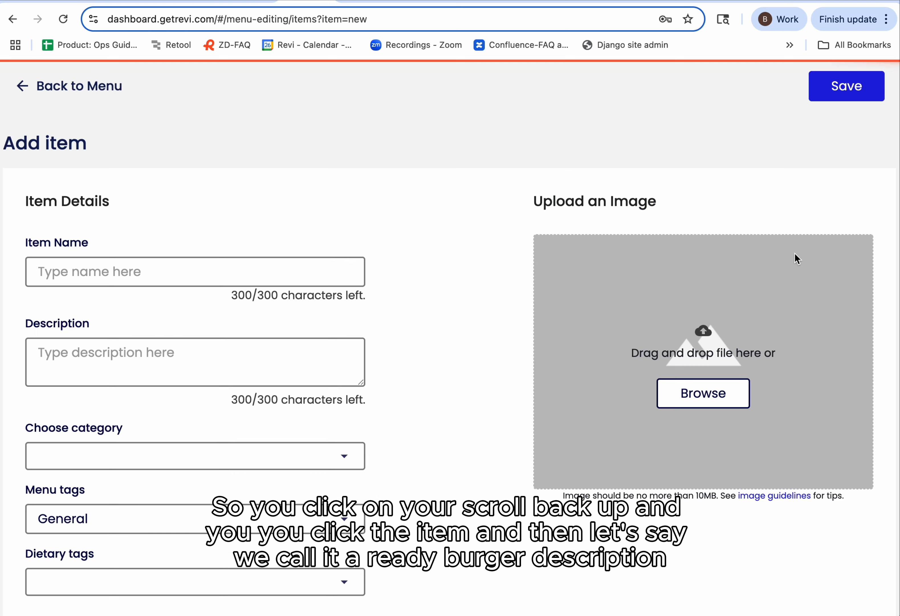
left_click(166, 273)
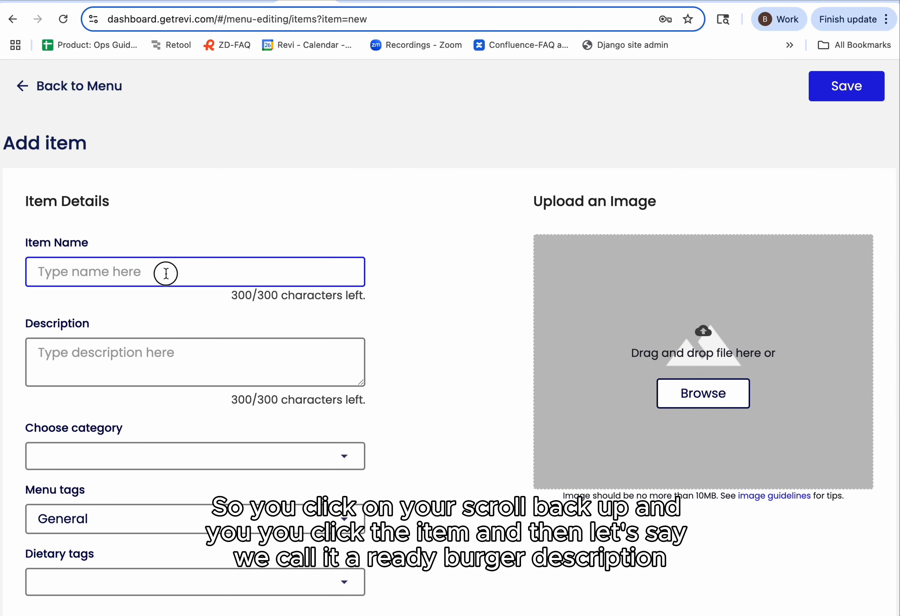
type("Revi ")
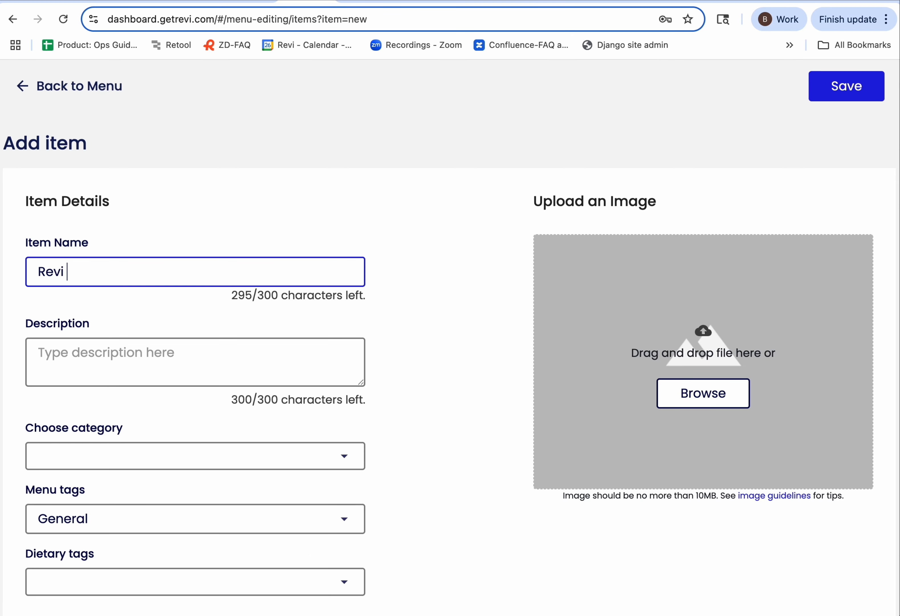
type("Burger")
Enter the item description "100% grass fed beef, comes with lettuce, tomatoes, pickles!"
left_click(109, 364)
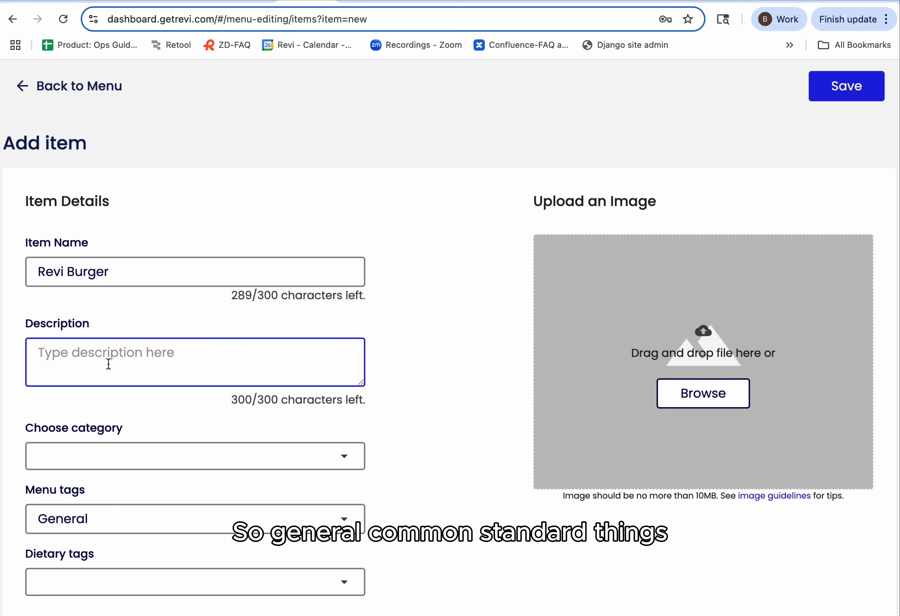
type("100%")
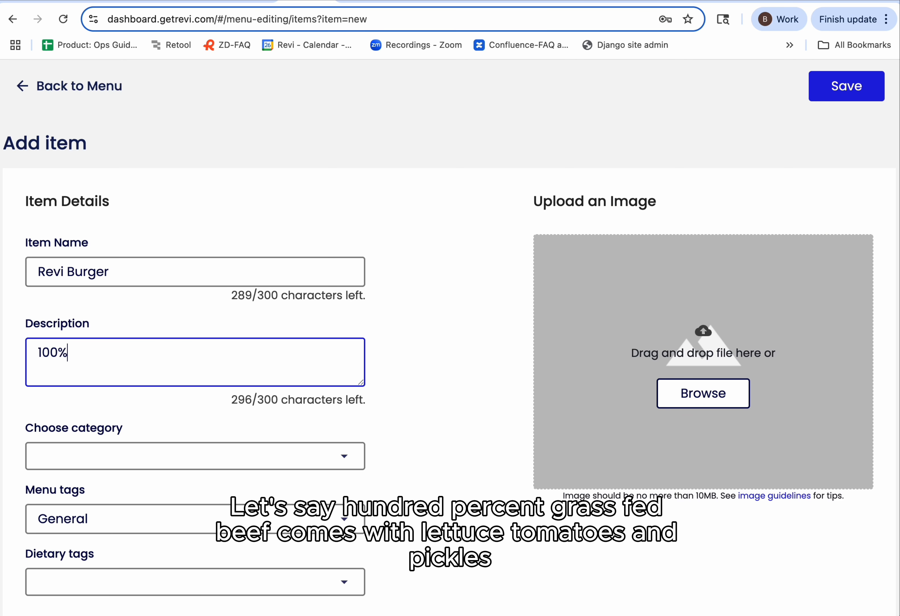
type(" greass f")
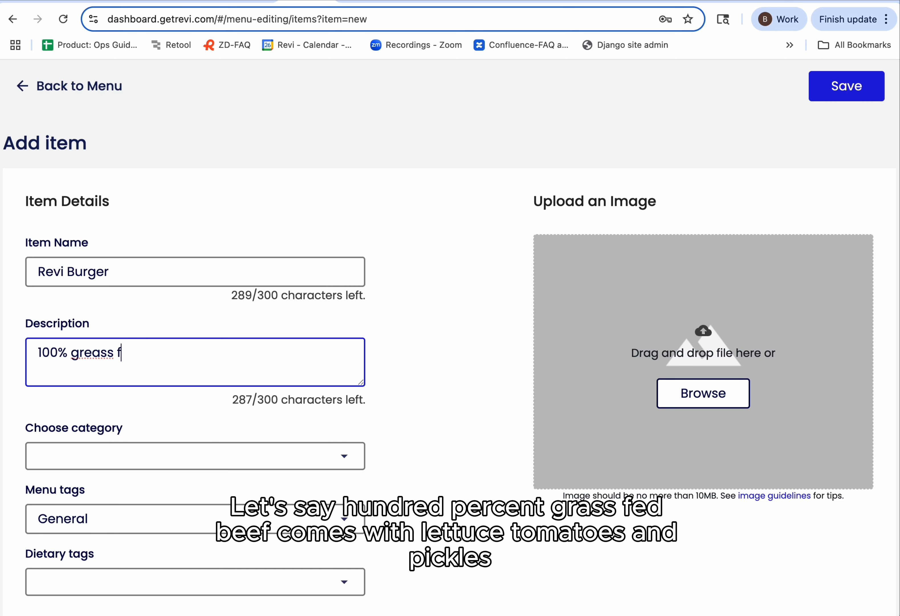
key("BackSpace")
key("BackSpace")
key("BackSpace")
key("BackSpace")
key("BackSpace")
key("BackSpace")
type("ass fed beef, comes with lettuce, tomatoes, pickles!")
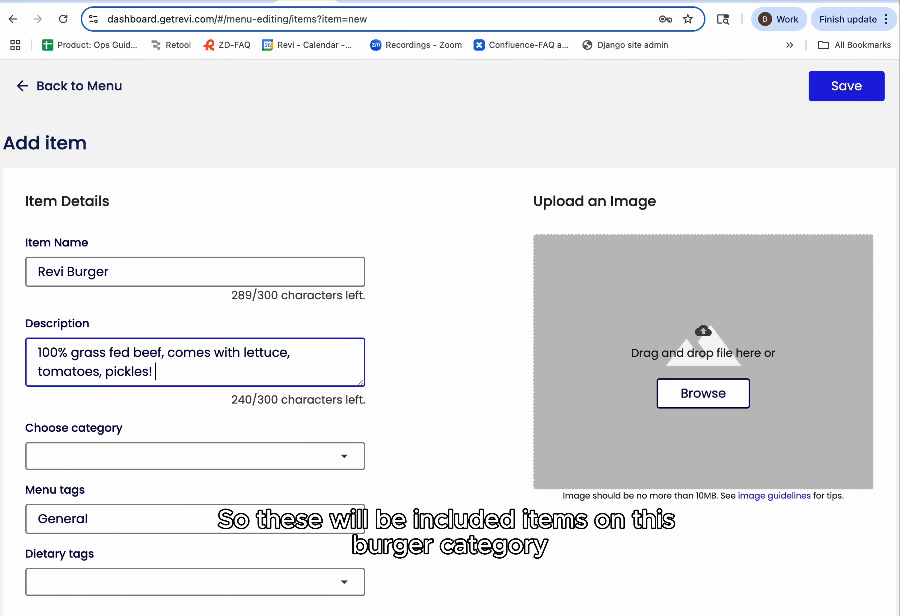
Assign the Revi Burger item to the Burgers category
scroll(444, 376, "down", 3)
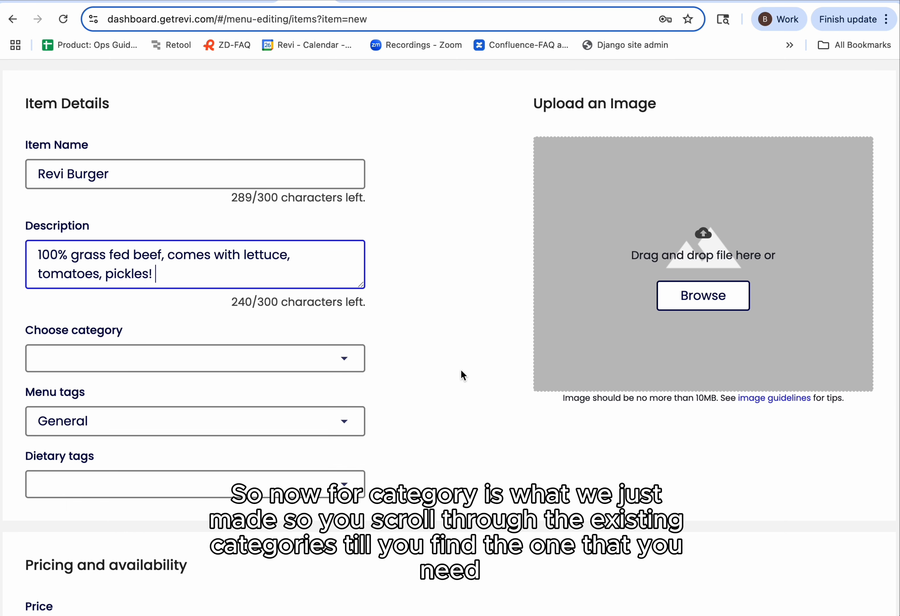
scroll(461, 372, "down", 1)
left_click(344, 319)
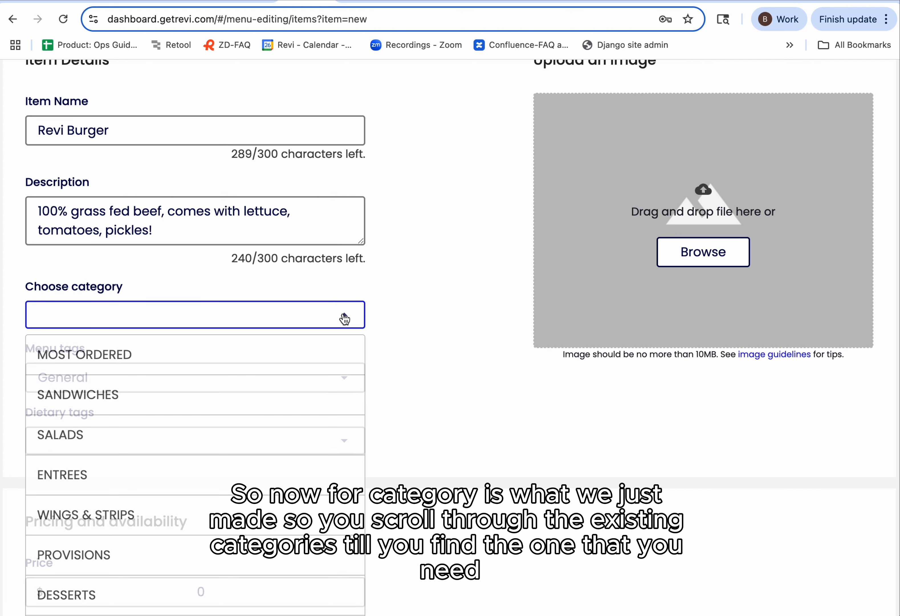
scroll(220, 442, "down", 3)
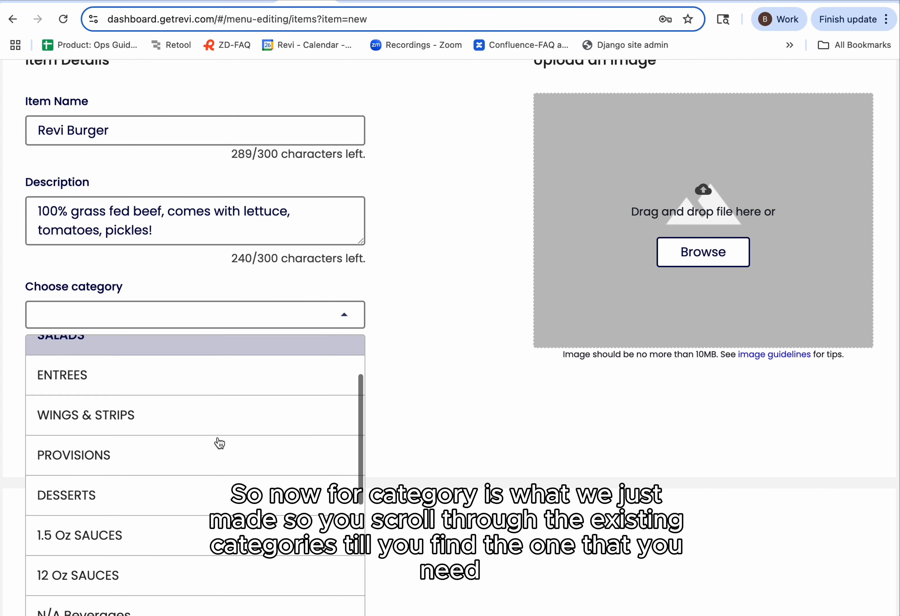
scroll(220, 443, "down", 10)
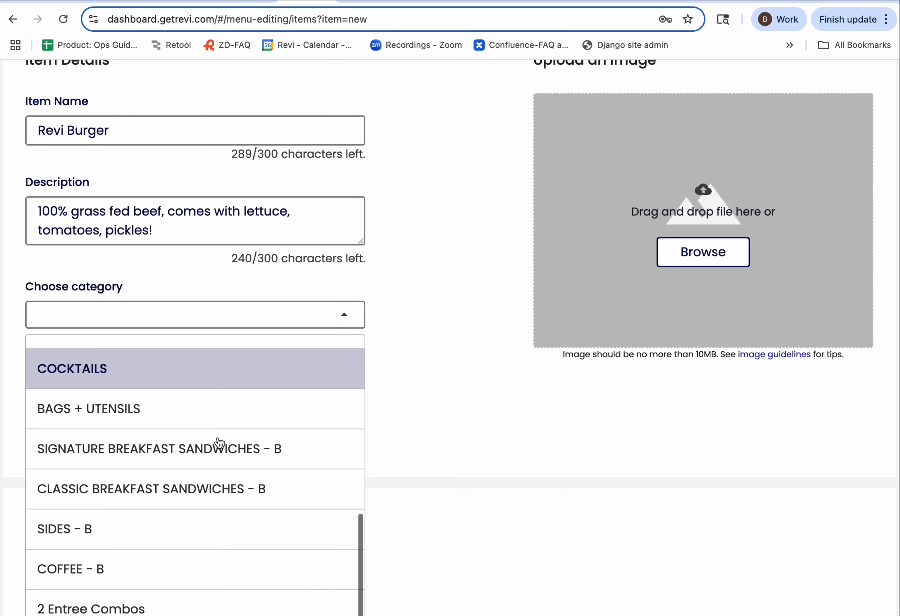
scroll(219, 442, "down", 8)
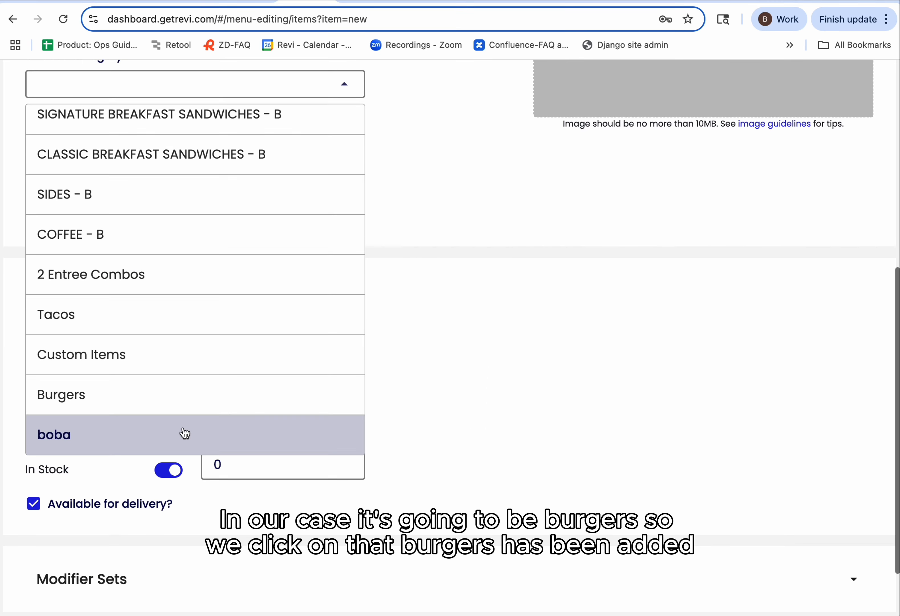
left_click(155, 399)
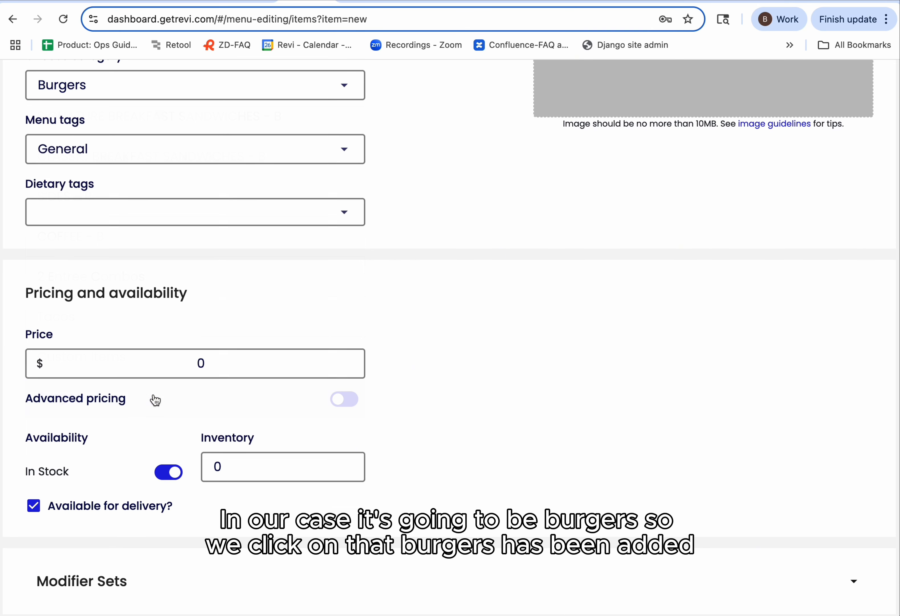
Add Daily Menu to the item's menu tags alongside General
scroll(472, 340, "up", 4)
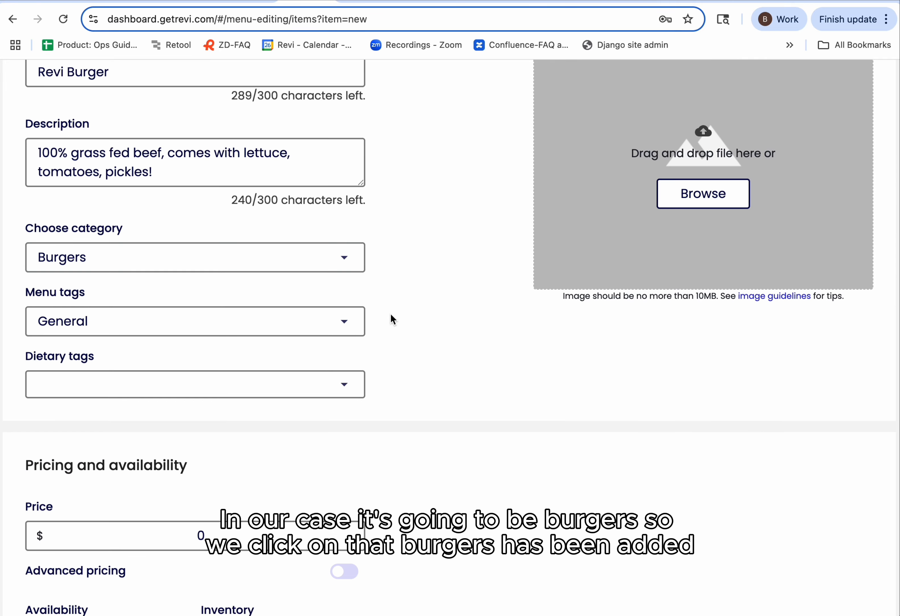
left_click(346, 324)
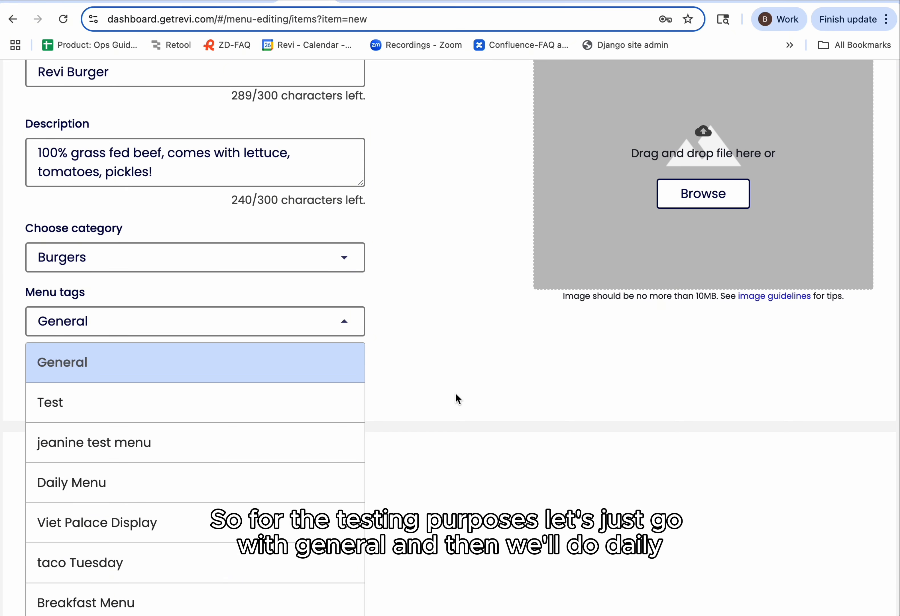
scroll(233, 424, "down", 2)
scroll(233, 426, "down", 1)
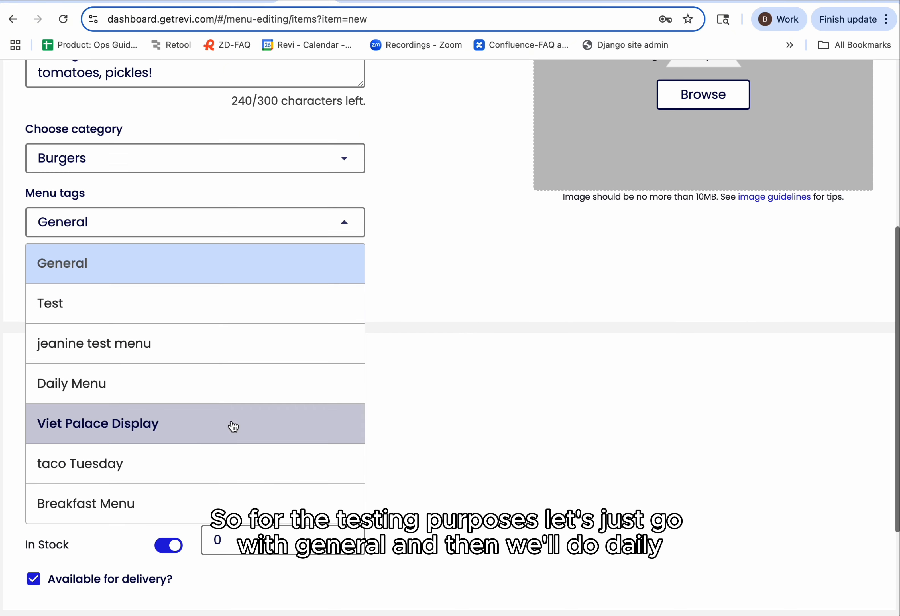
left_click(198, 394)
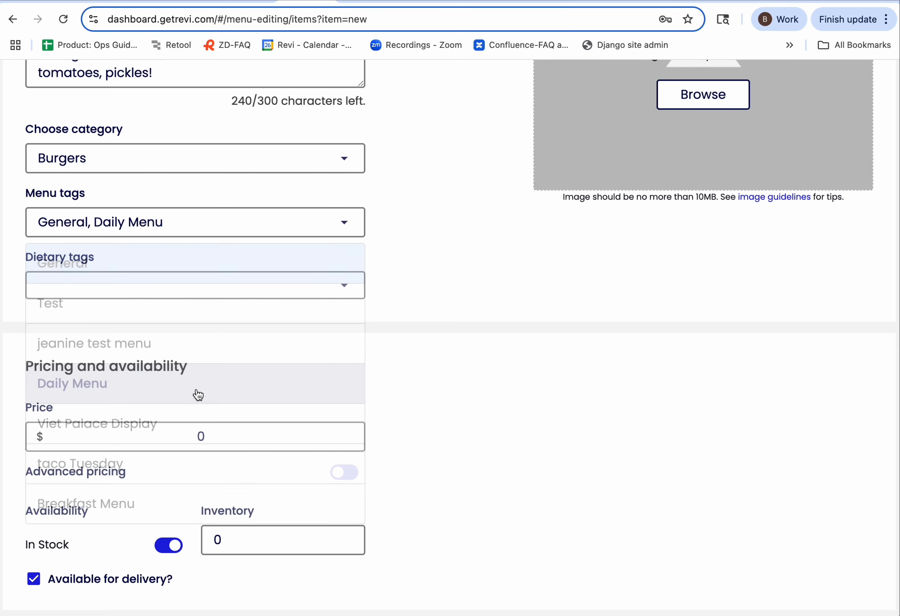
Add the test menu named after a person and taco Tuesday to the item's menu tags
scroll(444, 286, "up", 2)
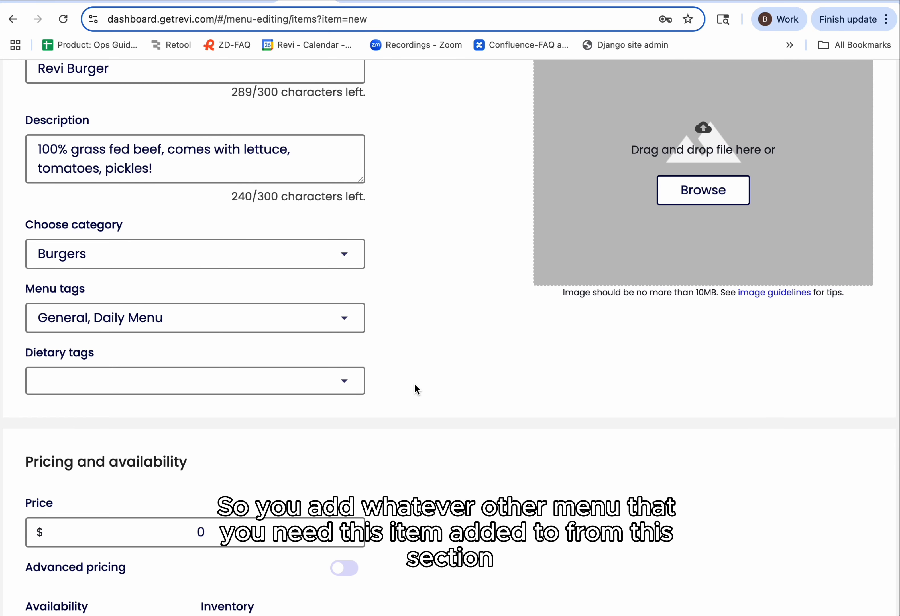
left_click(348, 325)
left_click(249, 450)
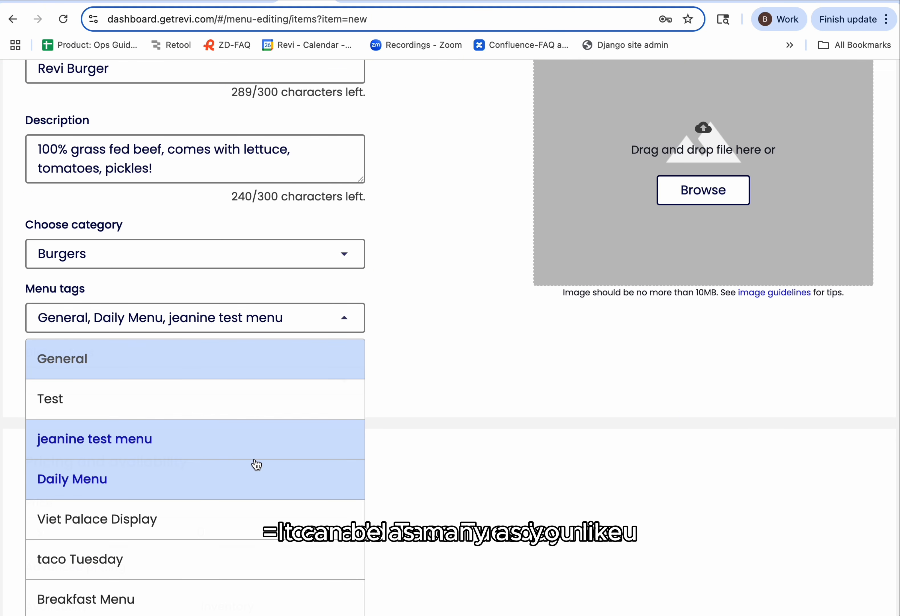
left_click(227, 555)
left_click(478, 330)
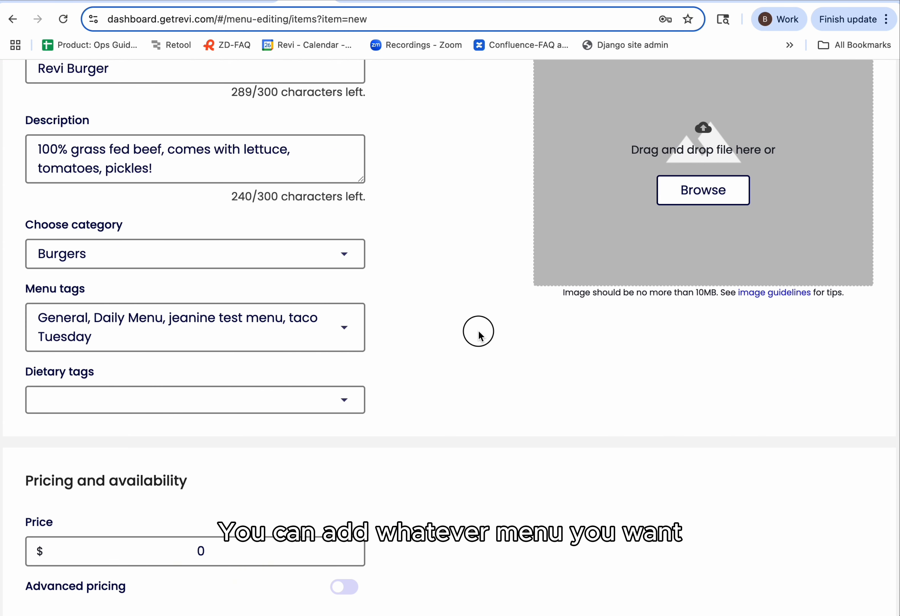
scroll(457, 415, "down", 3)
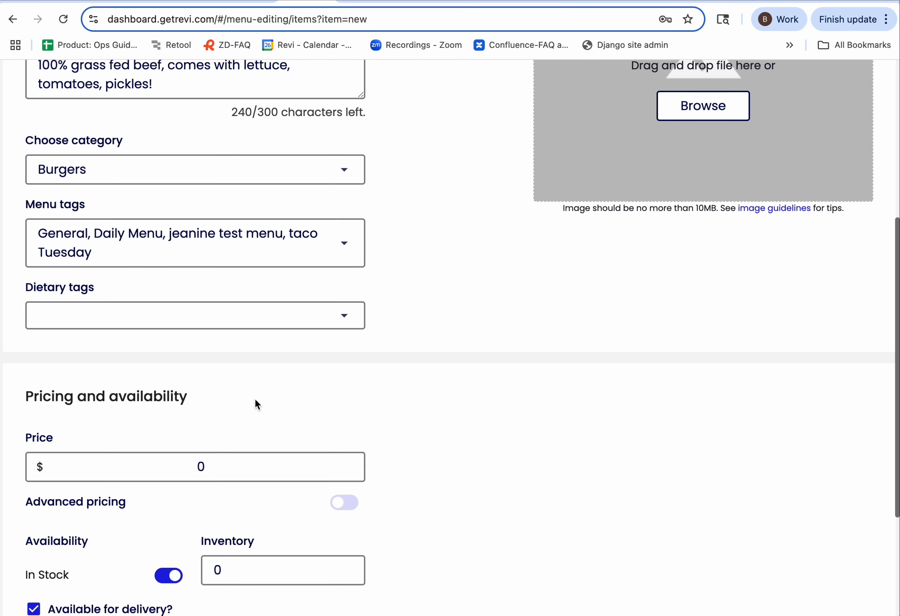
scroll(253, 398, "down", 1)
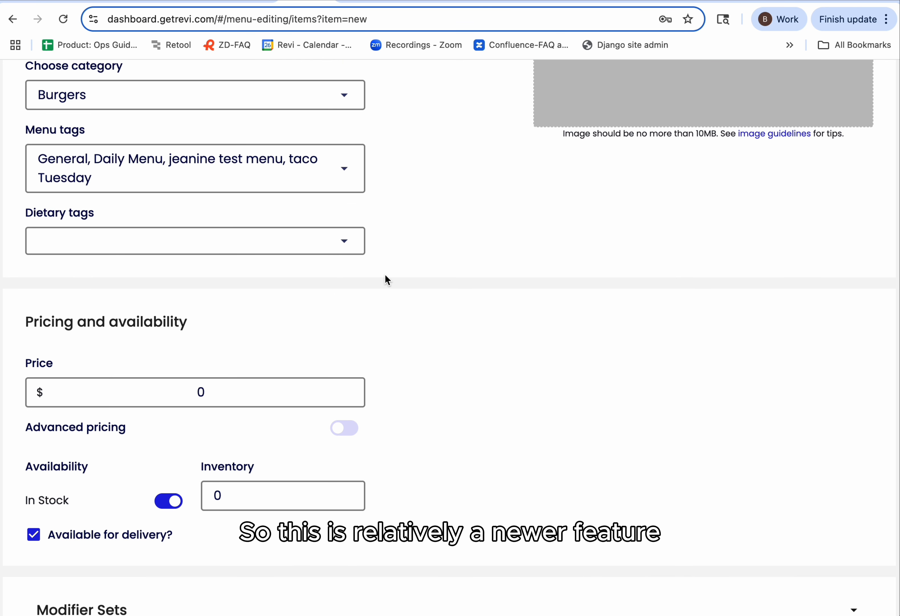
Assign the Halal dietary tag to the Revi Burger item
left_click(347, 243)
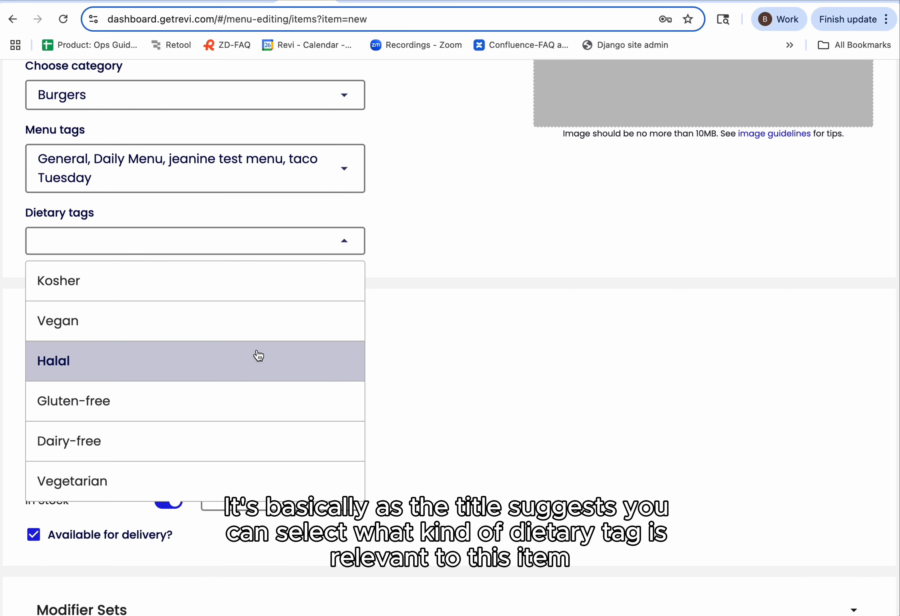
scroll(259, 355, "down", 1)
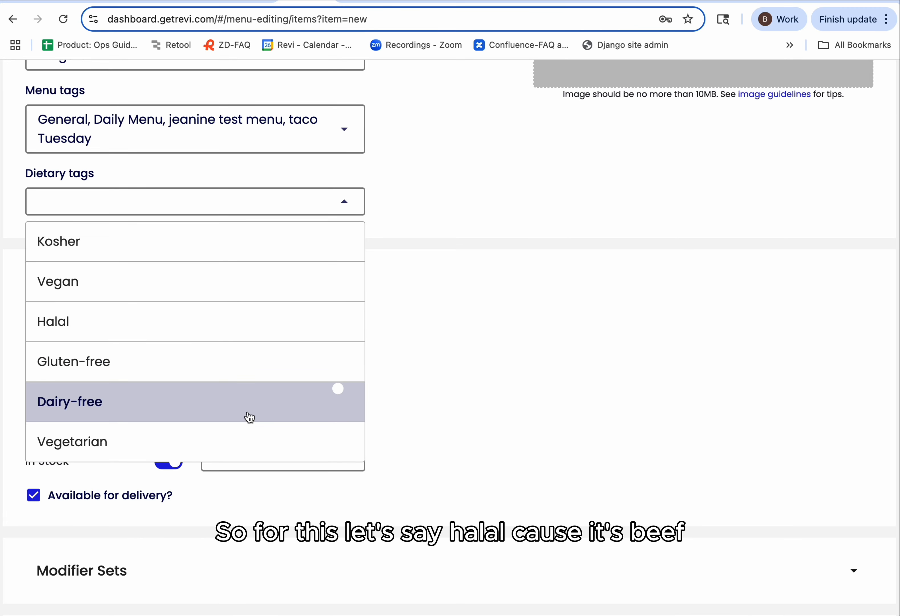
left_click(224, 322)
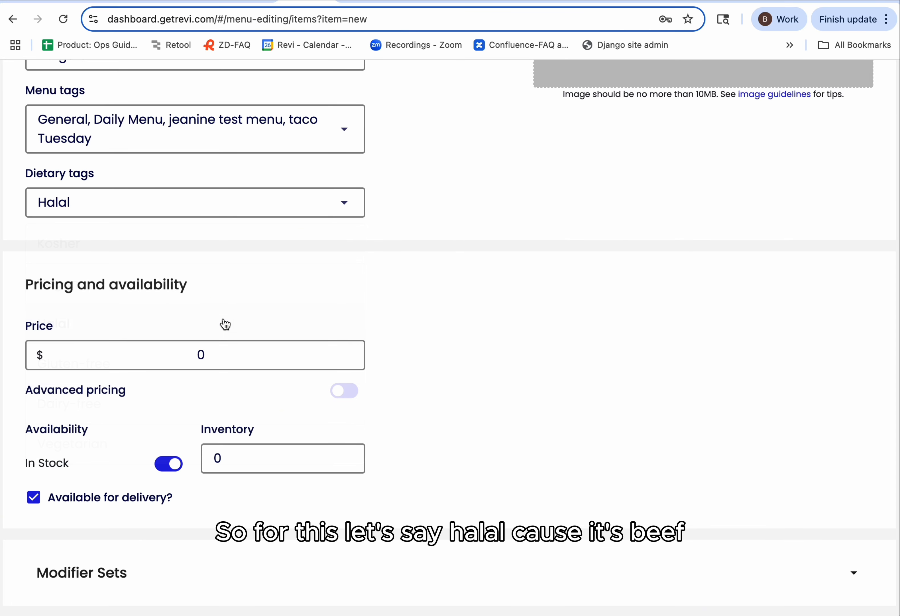
Set the Revi Burger item's price to $10
scroll(431, 277, "down", 2)
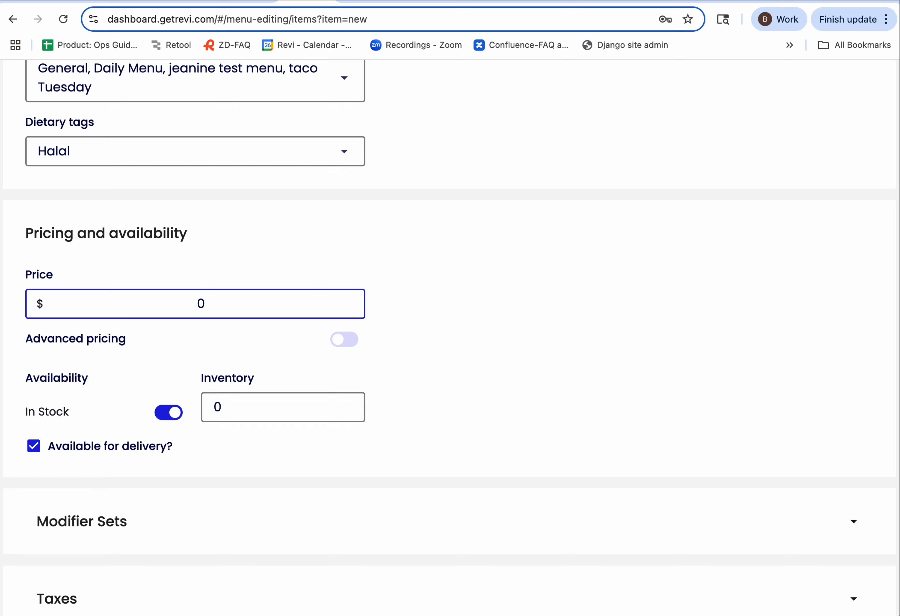
type("10")
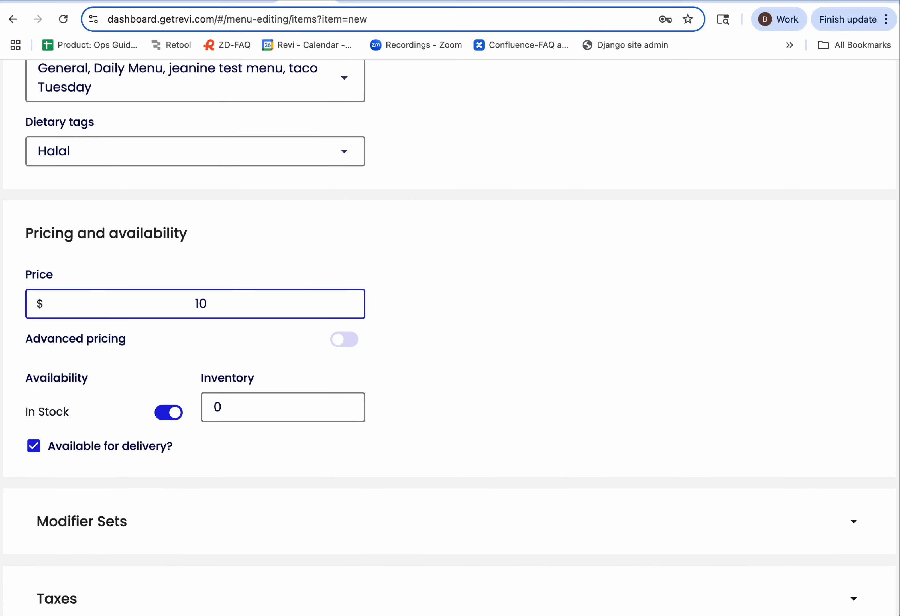
left_click(504, 264)
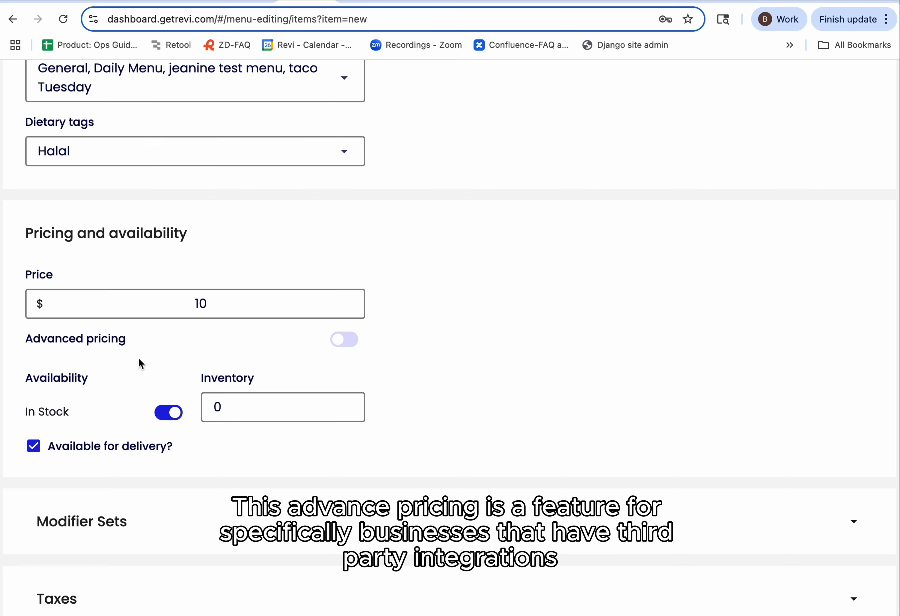
left_click(345, 339)
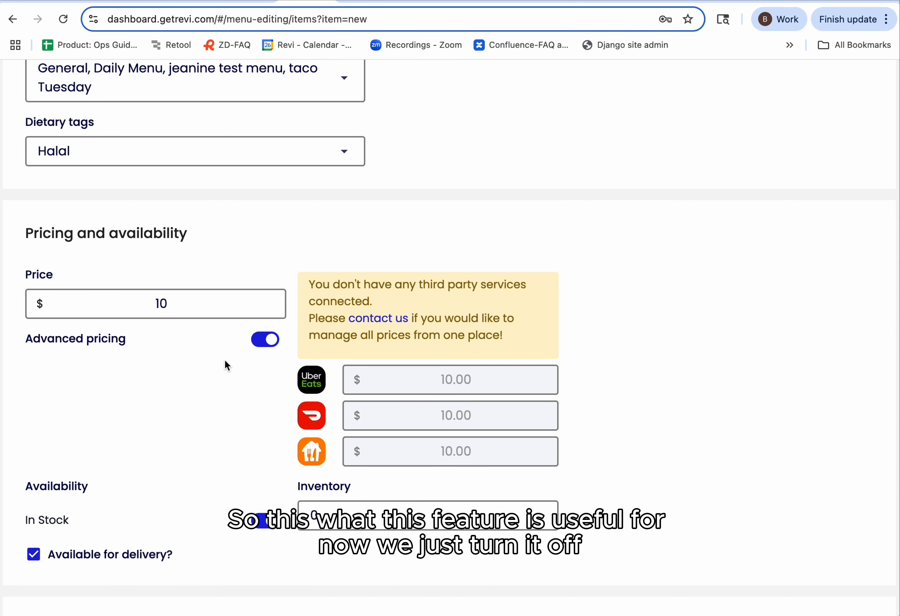
left_click(262, 339)
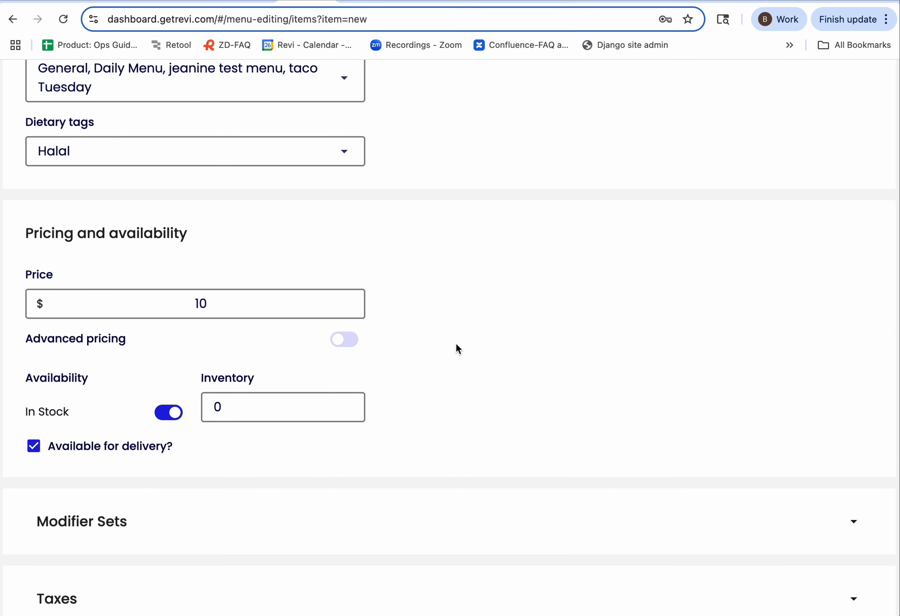
scroll(456, 344, "down", 1)
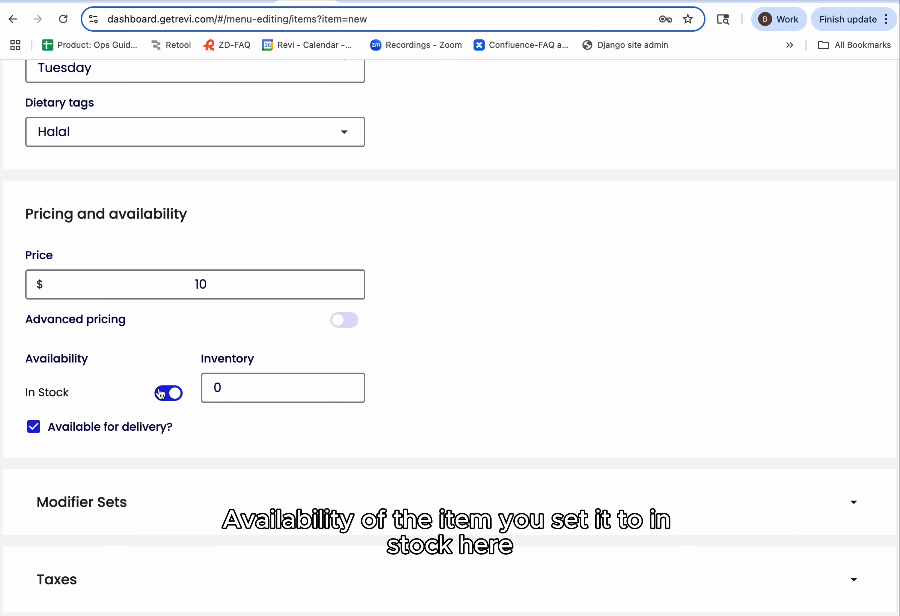
left_click(173, 398)
left_click(174, 397)
left_click(173, 398)
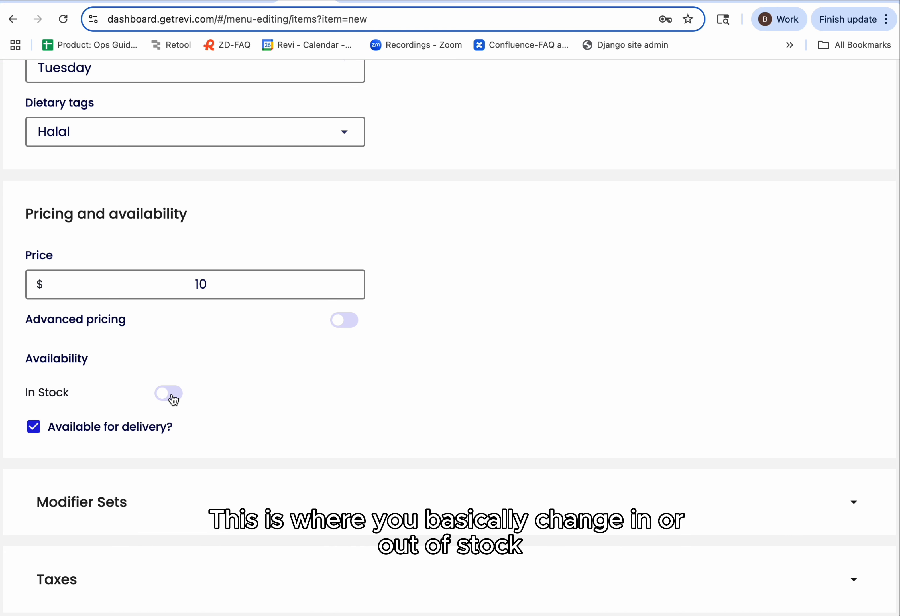
left_click(174, 397)
Set the item's inventory to 5
left_click(279, 388)
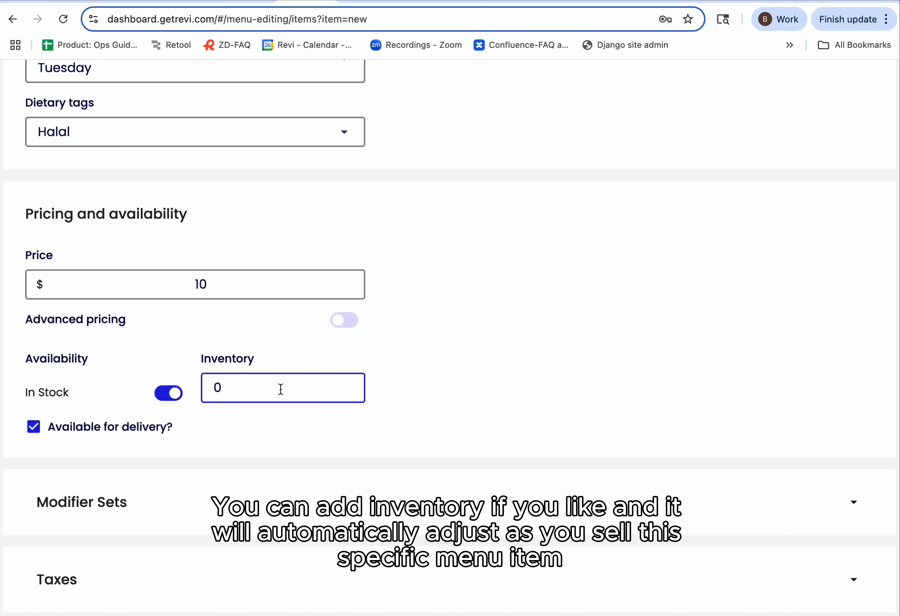
double_click(281, 389)
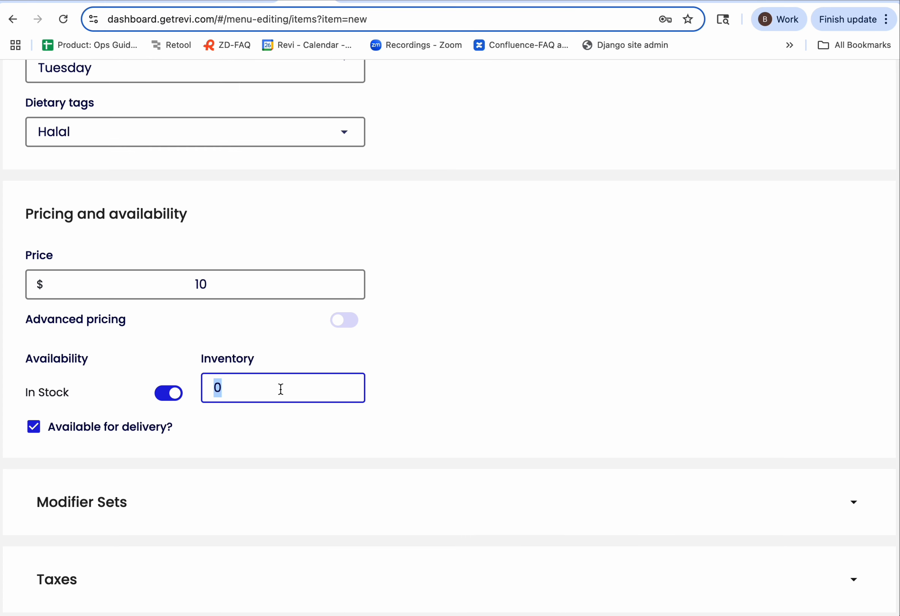
key("BackSpace")
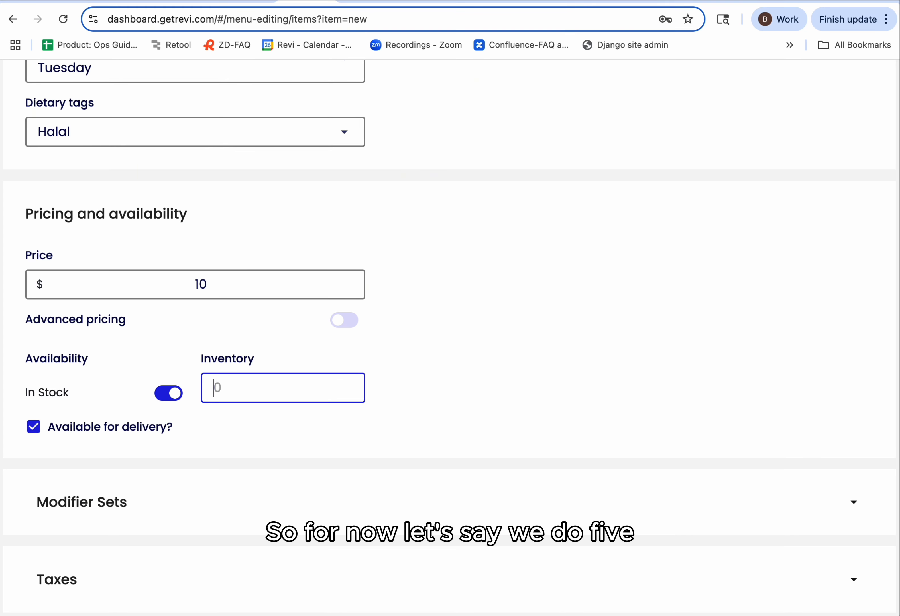
type("5")
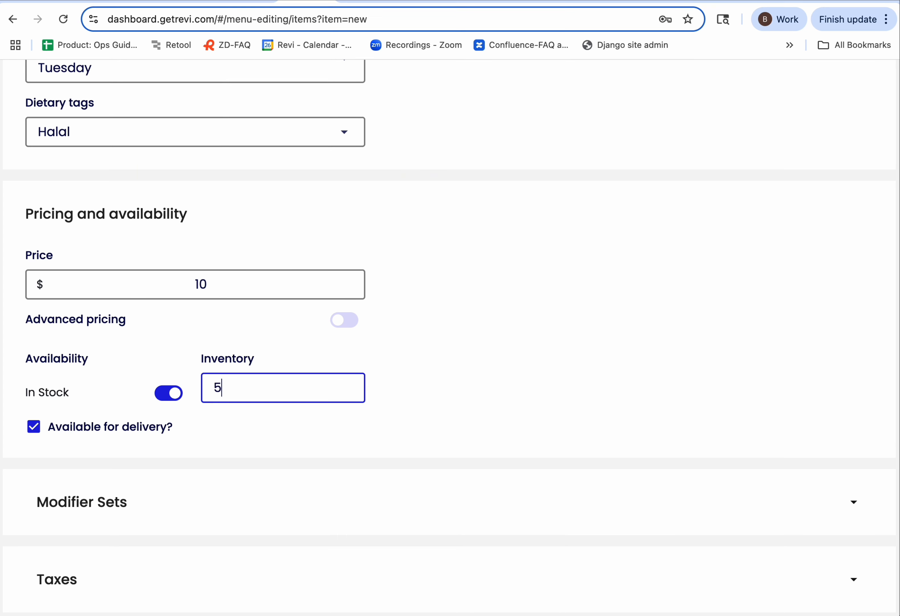
left_click(305, 446)
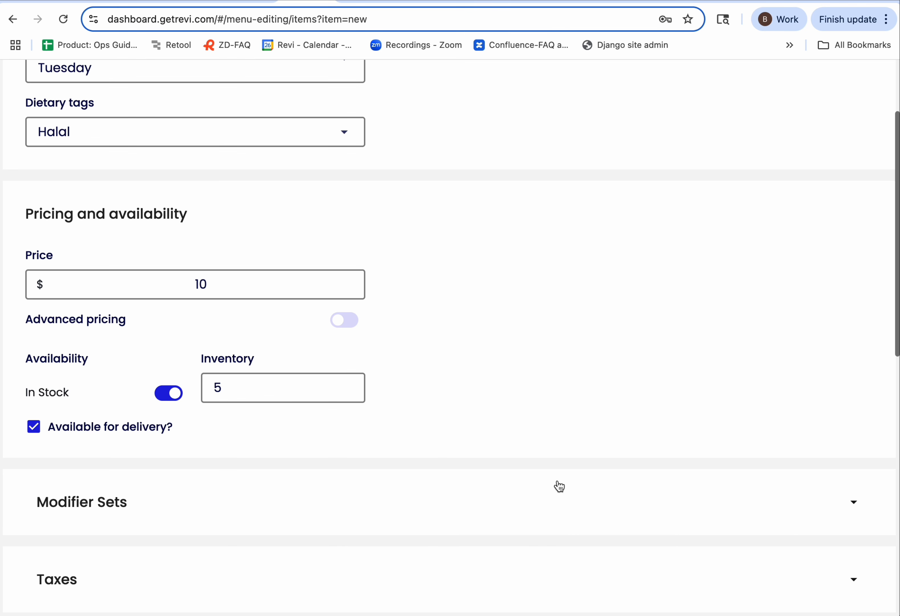
Browse the modifier sets that can be attached to the item without selecting any
left_click(608, 504)
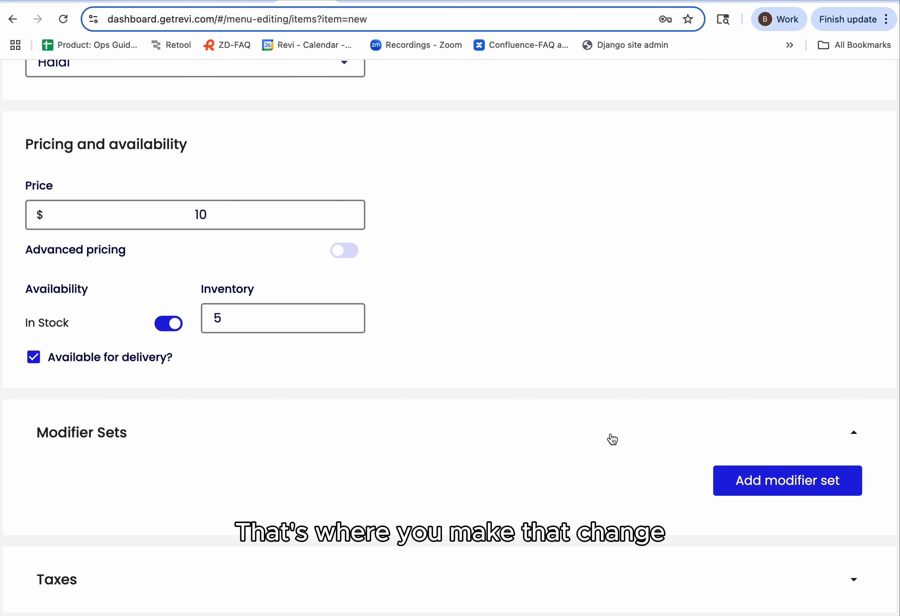
left_click(791, 486)
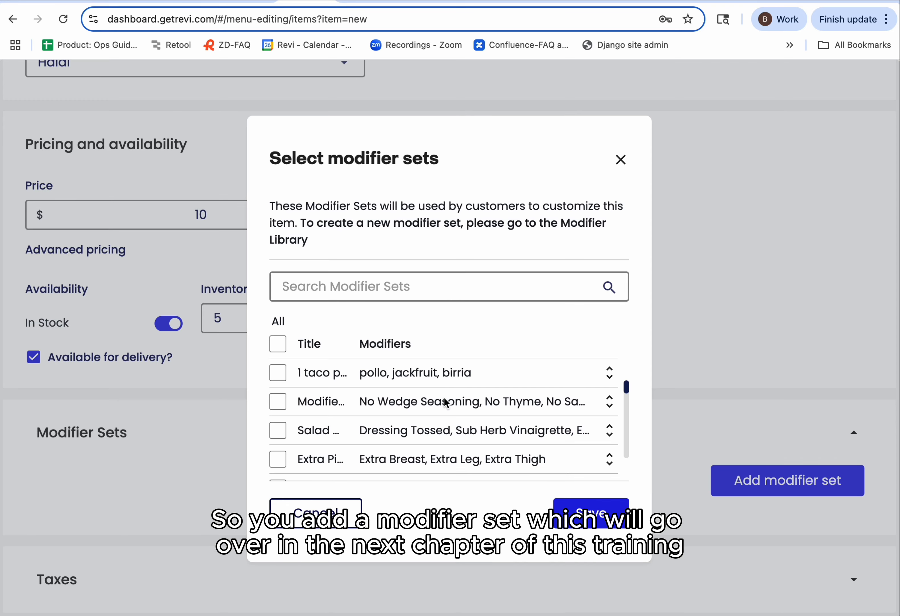
scroll(442, 400, "down", 3)
scroll(442, 400, "down", 3)
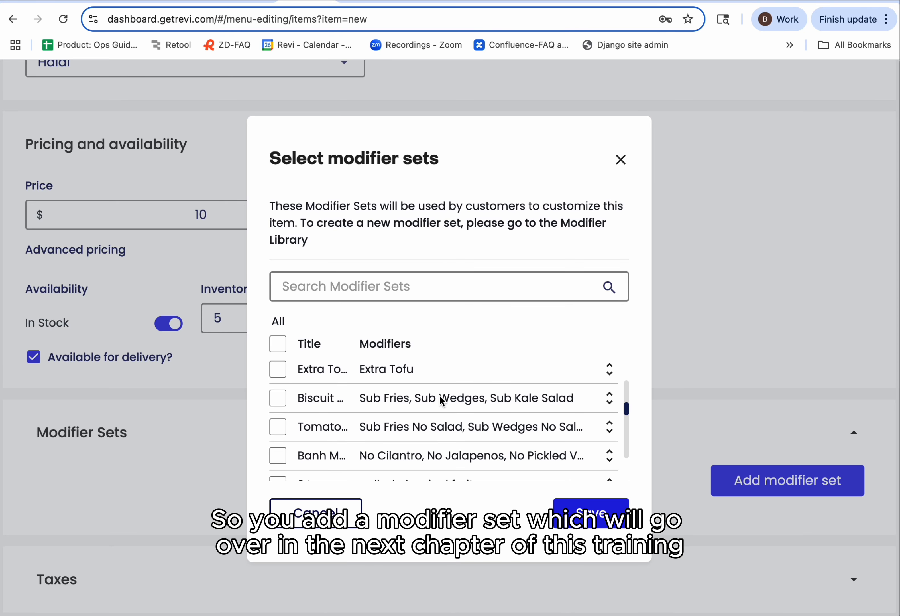
scroll(442, 400, "down", 10)
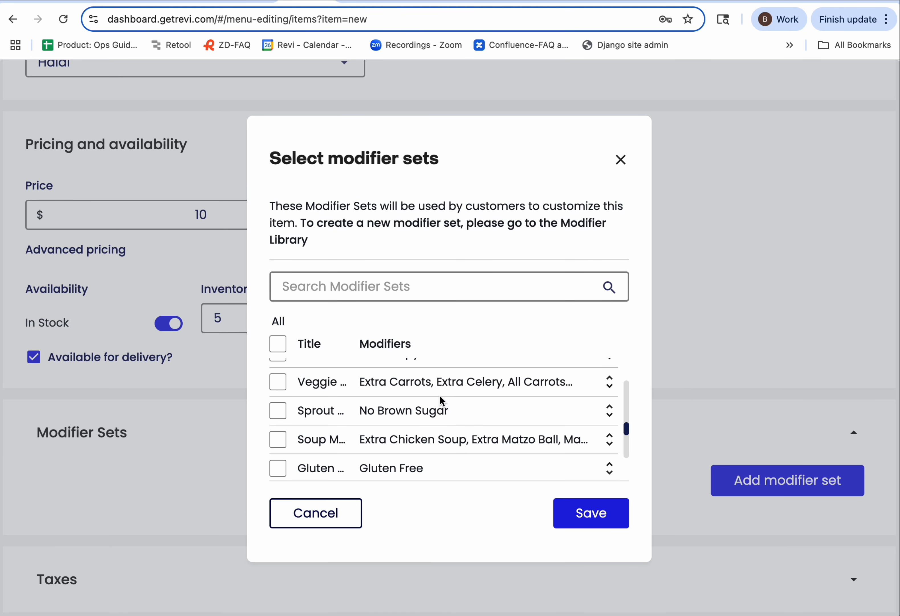
scroll(440, 399, "down", 2)
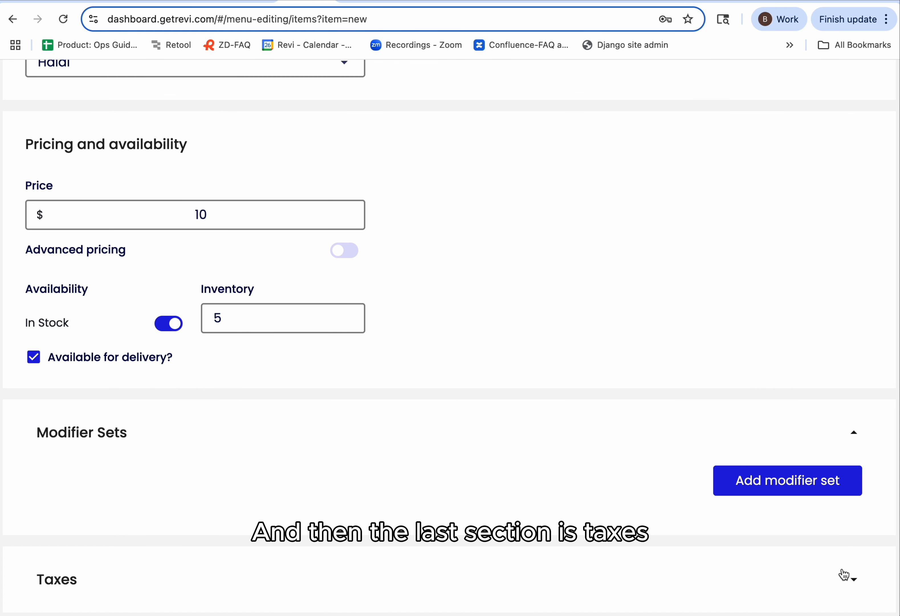
Apply the active 8.63% sales taxes for both For Here and To Go to the item
left_click(856, 583)
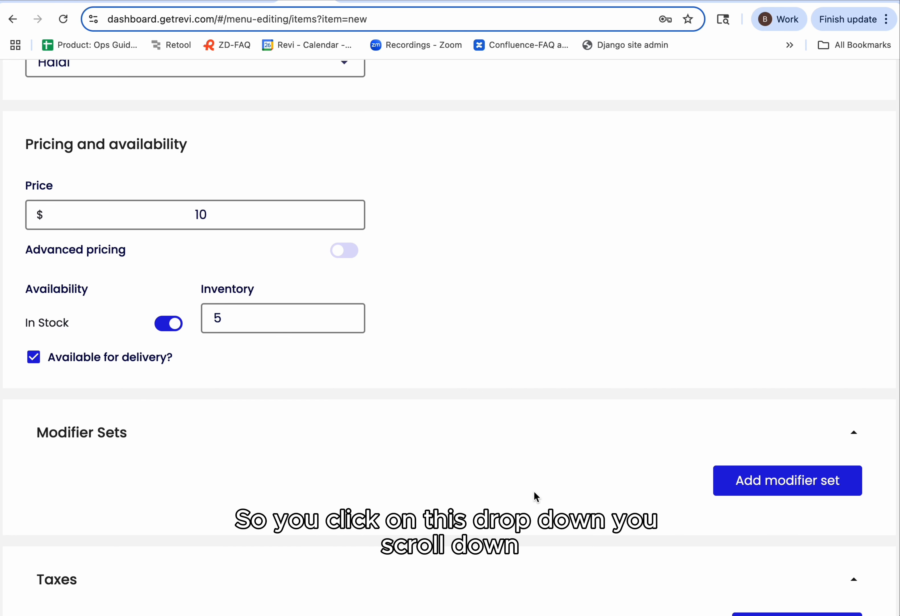
scroll(535, 495, "down", 3)
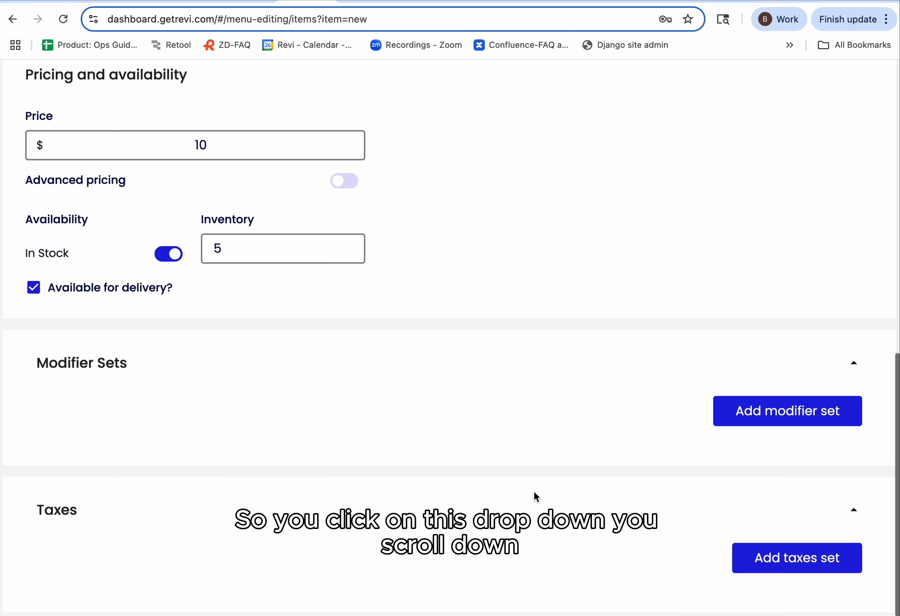
left_click(787, 563)
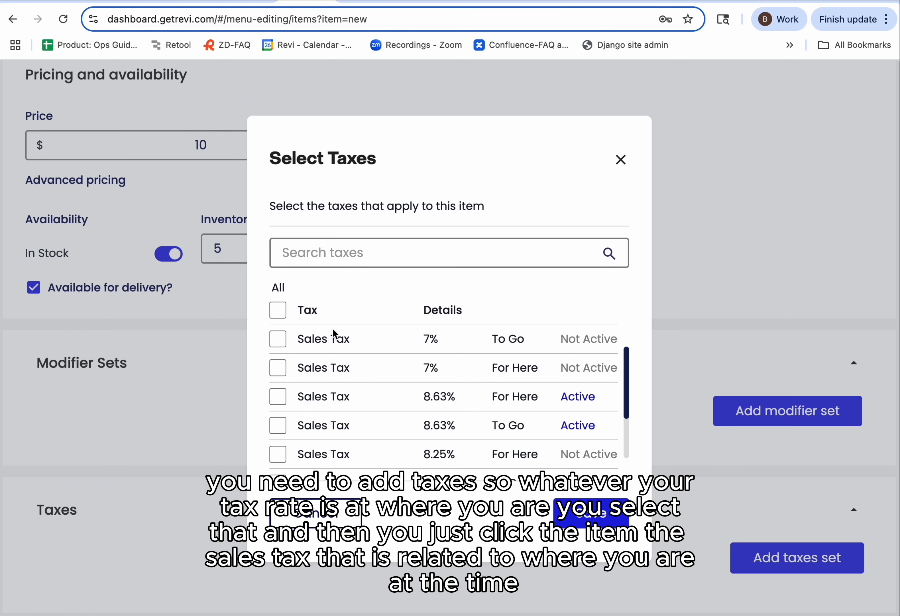
scroll(276, 364, "down", 1)
left_click(276, 390)
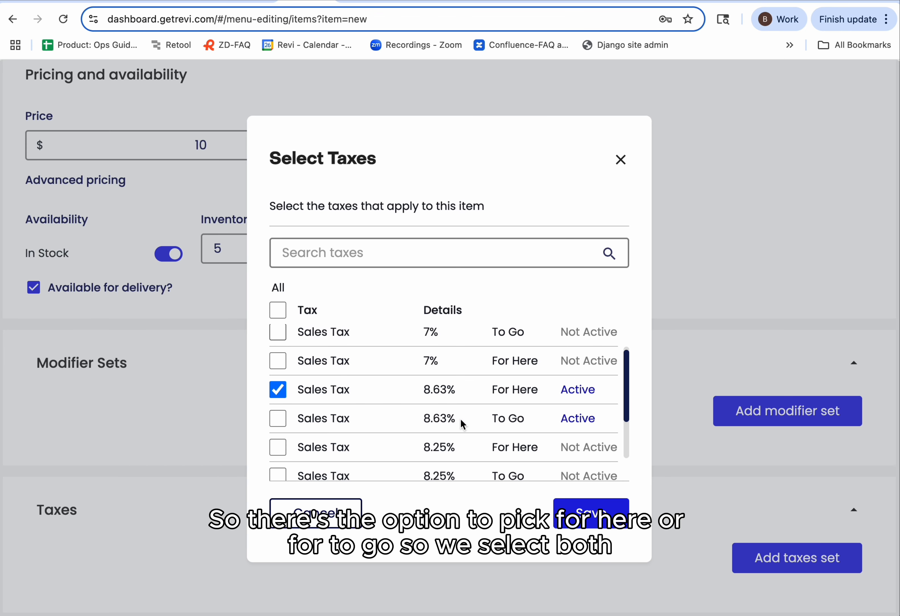
left_click(278, 419)
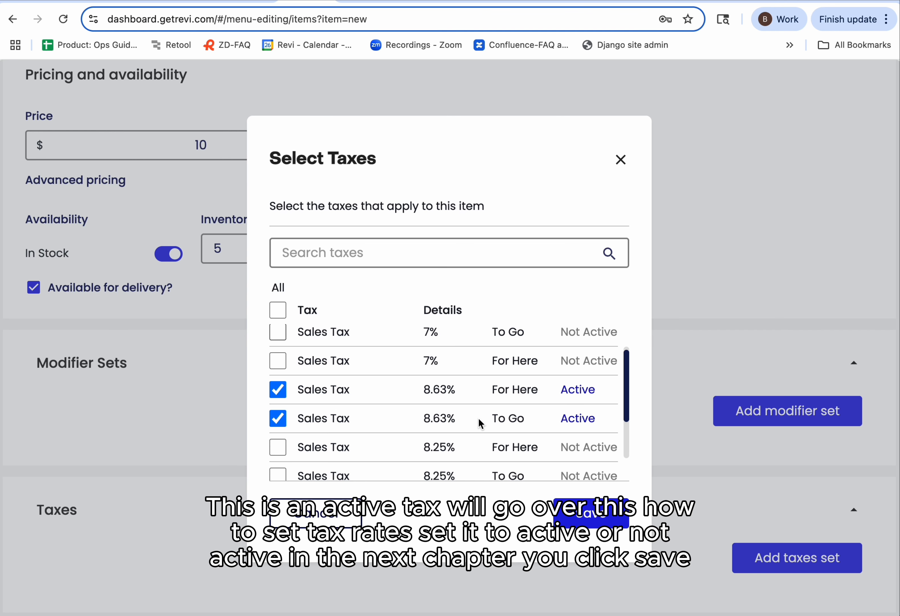
scroll(486, 416, "down", 3)
left_click(589, 513)
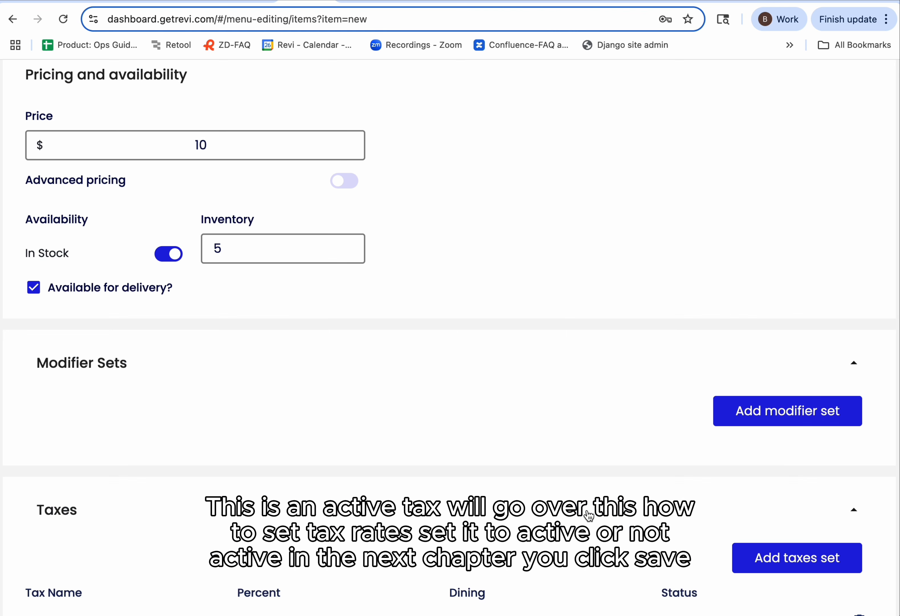
Review the new item's added taxes, details, tags, price, availability and inventory before saving
scroll(574, 400, "down", 2)
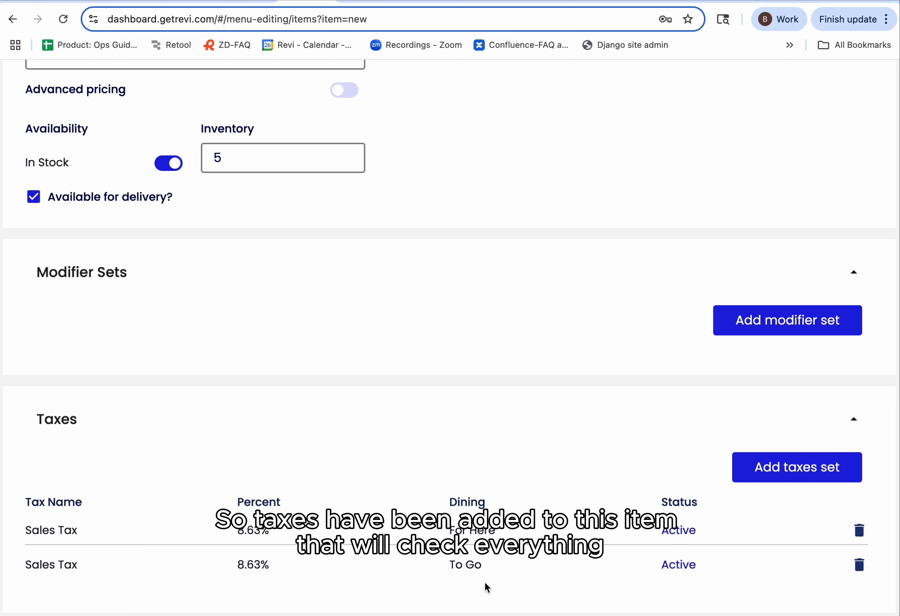
scroll(484, 581, "up", 10)
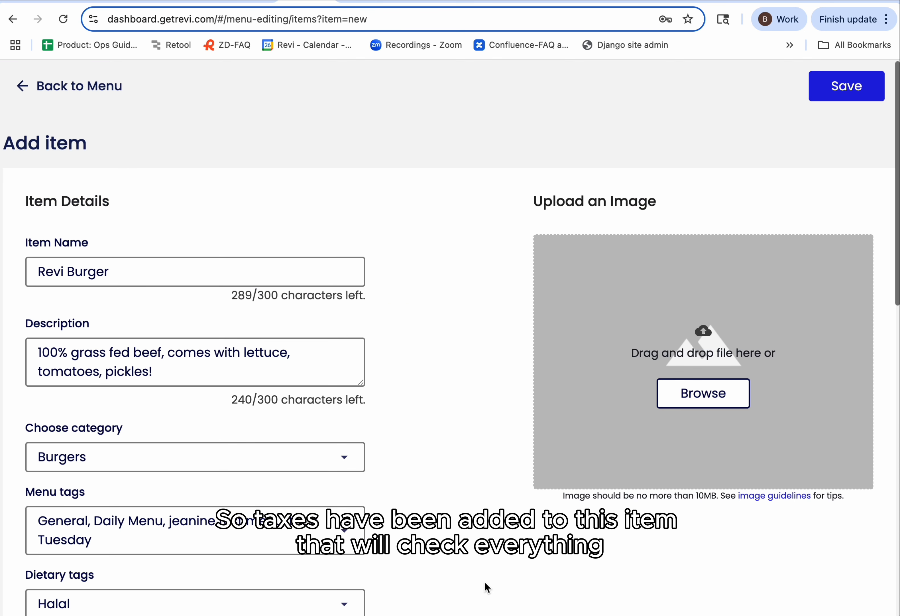
scroll(485, 582, "down", 5)
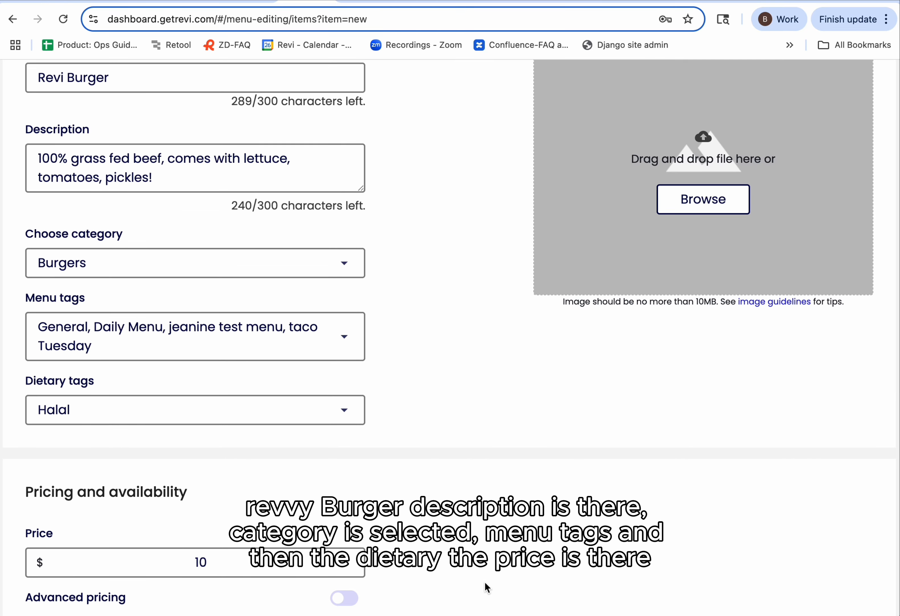
scroll(485, 582, "down", 1)
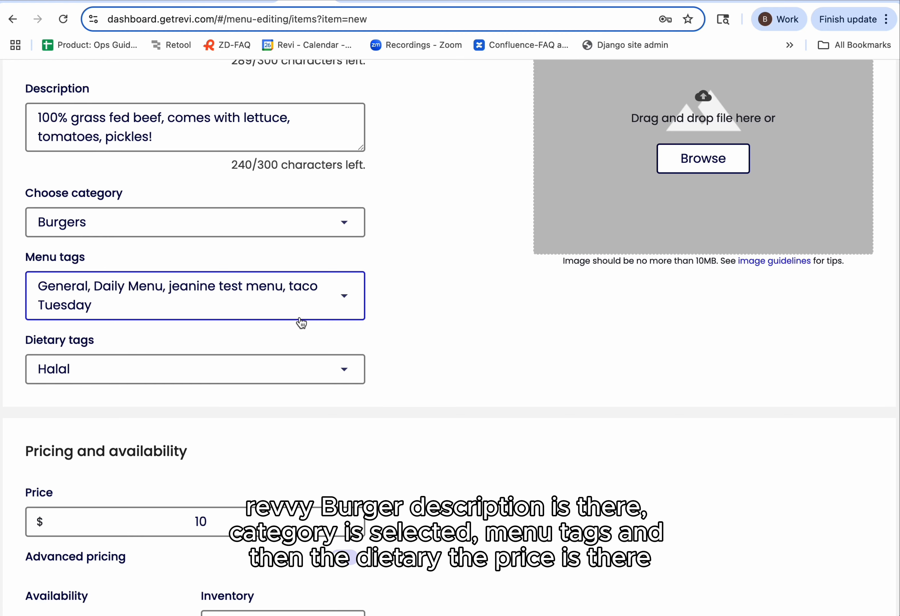
scroll(308, 433, "down", 7)
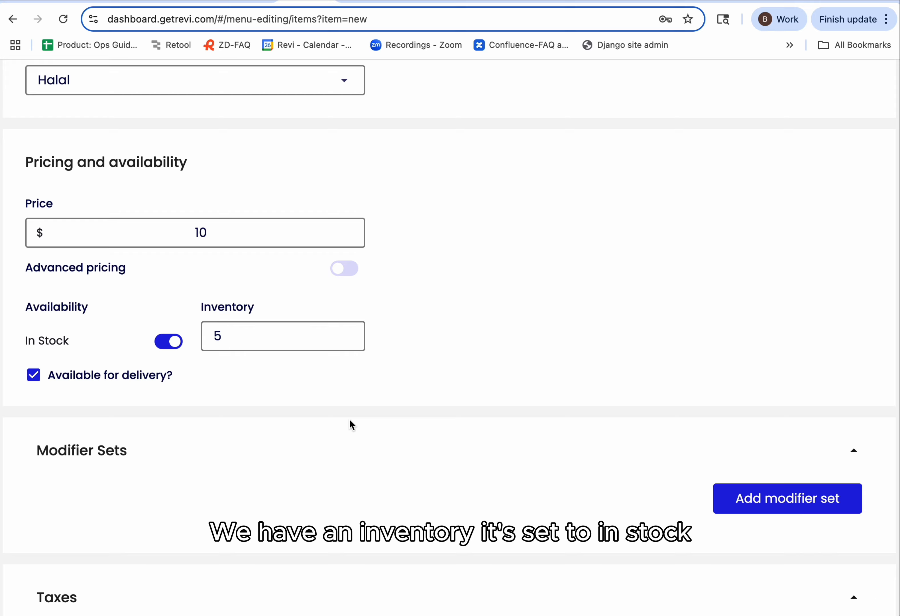
scroll(418, 410, "down", 4)
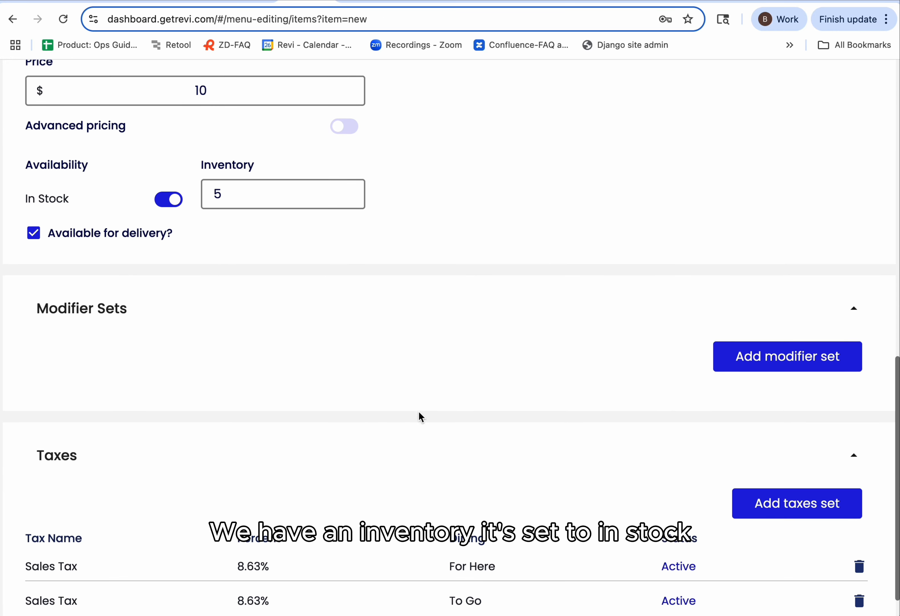
scroll(419, 410, "up", 14)
scroll(419, 410, "up", 4)
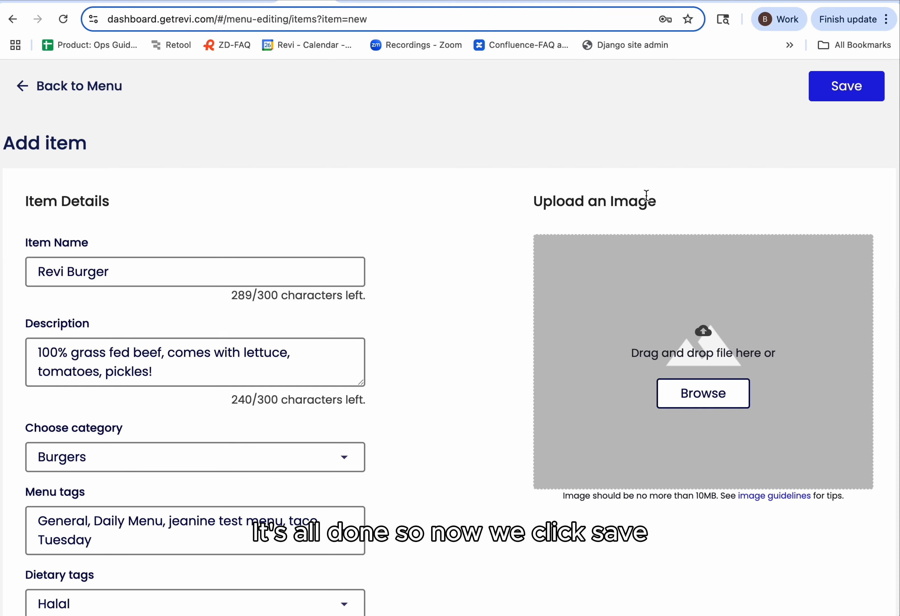
Save the new Revi Burger item and collapse the Burgers category in the menu overview
left_click(857, 89)
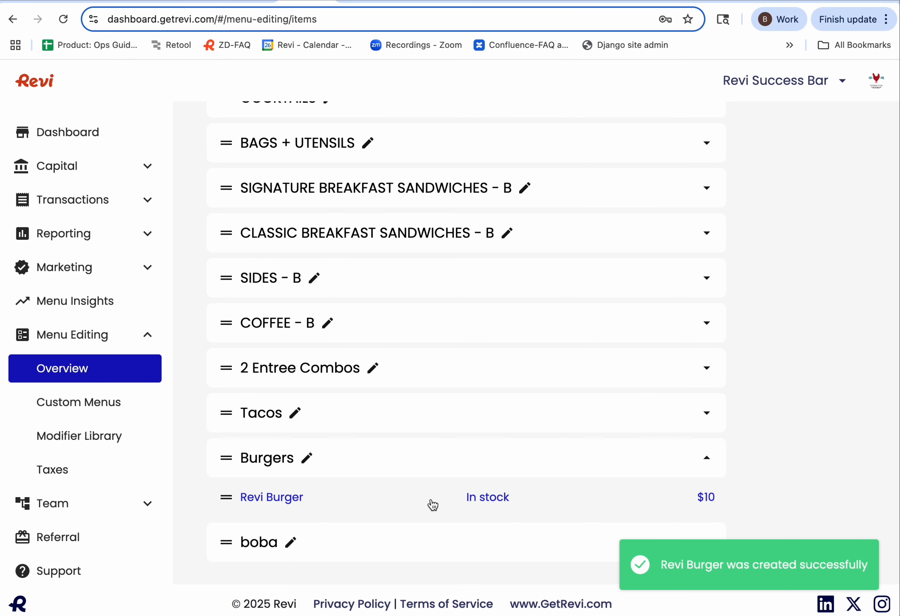
left_click(457, 471)
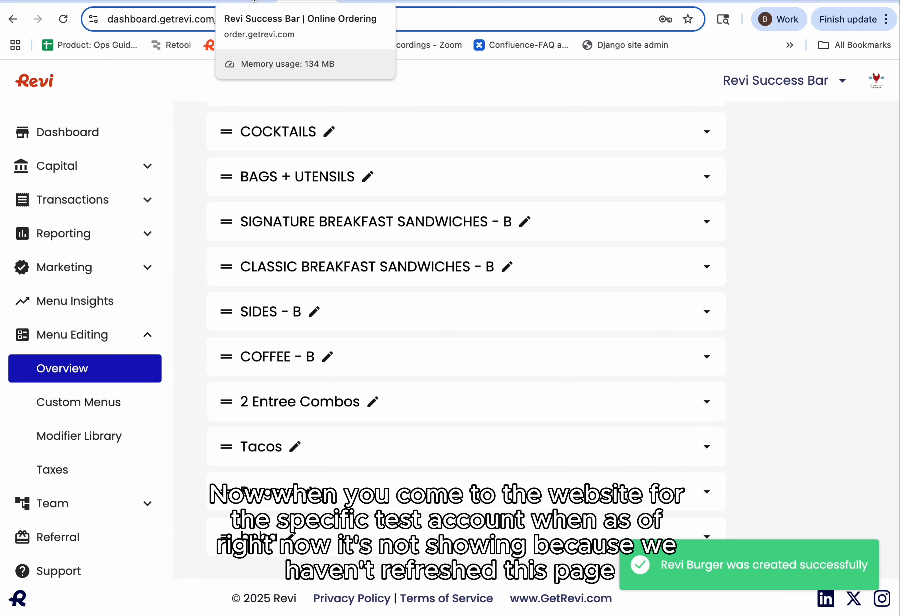
Switch to the Revi Success Bar online ordering site, check its menu for the new category, and reload the page
left_click(254, 1)
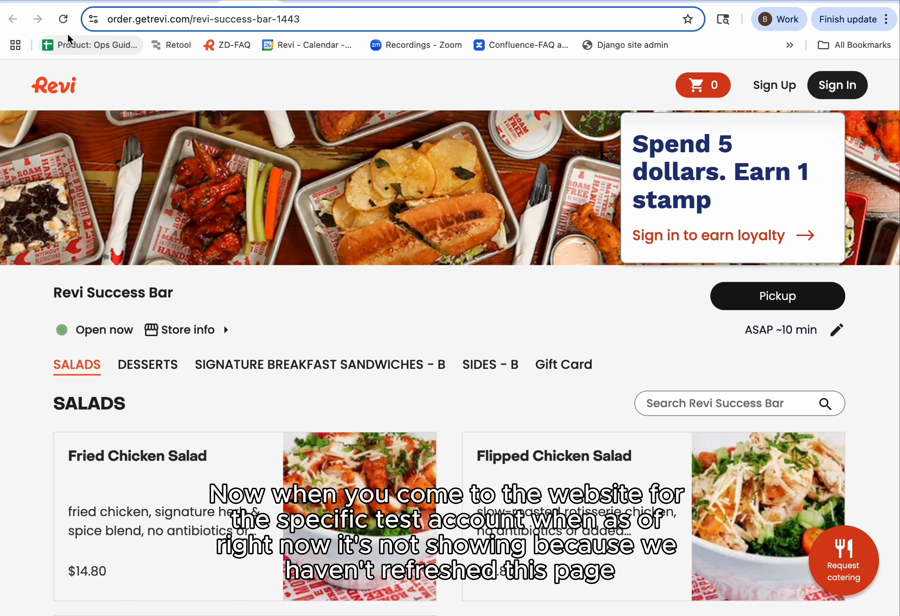
scroll(212, 334, "down", 3)
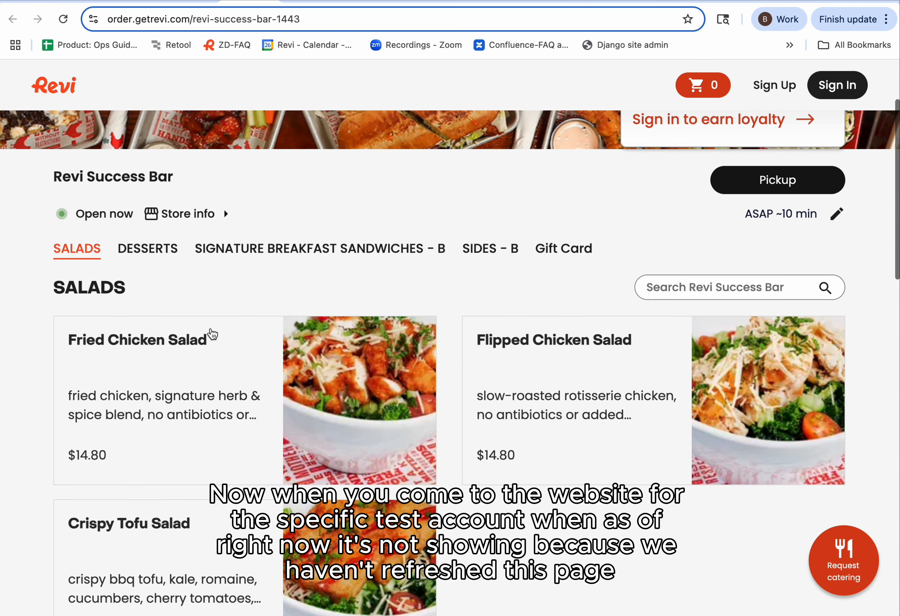
scroll(212, 333, "down", 15)
scroll(212, 333, "up", 5)
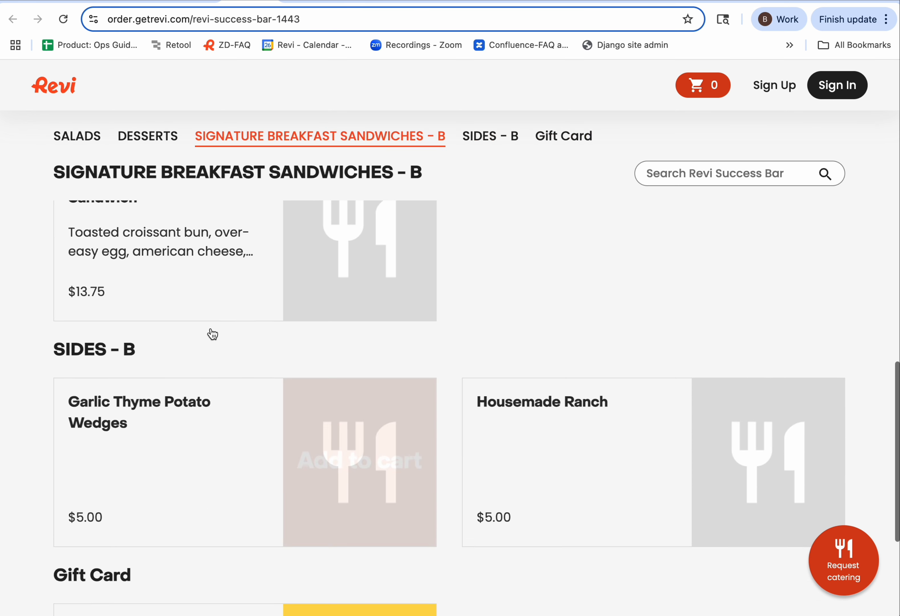
scroll(212, 333, "up", 15)
left_click(63, 16)
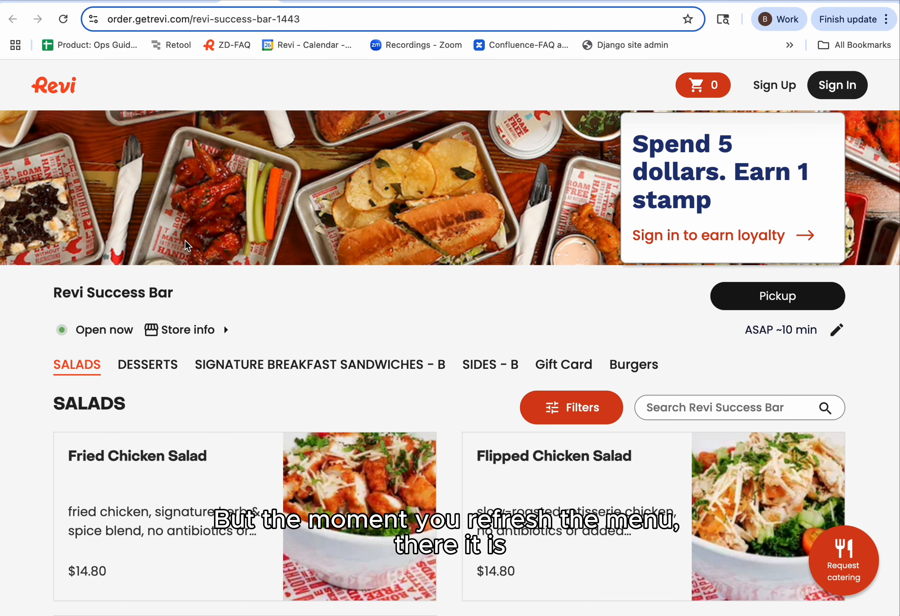
Go to the Burgers category and open the Revi Burger item to examine its description, dietary tag and remaining stock
left_click(634, 364)
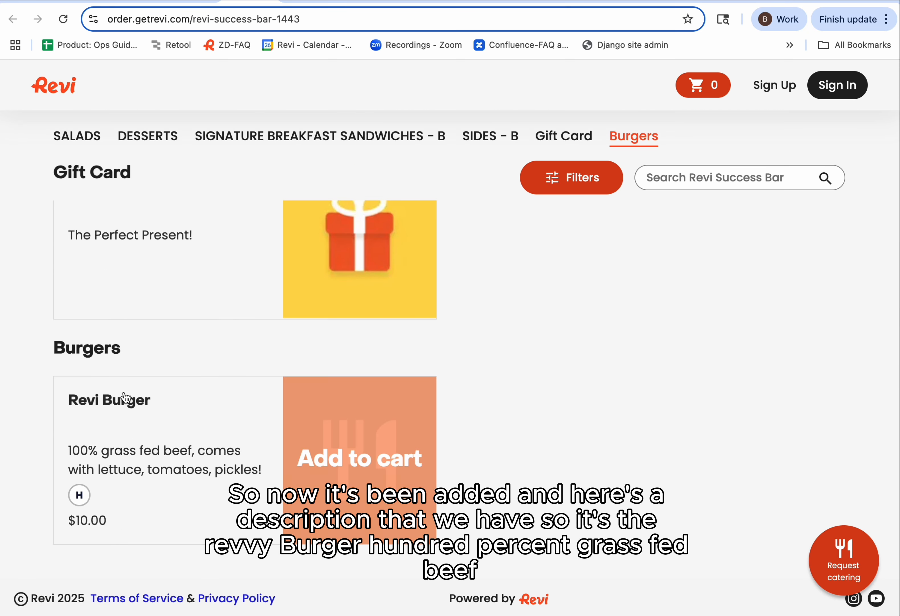
left_click(229, 504)
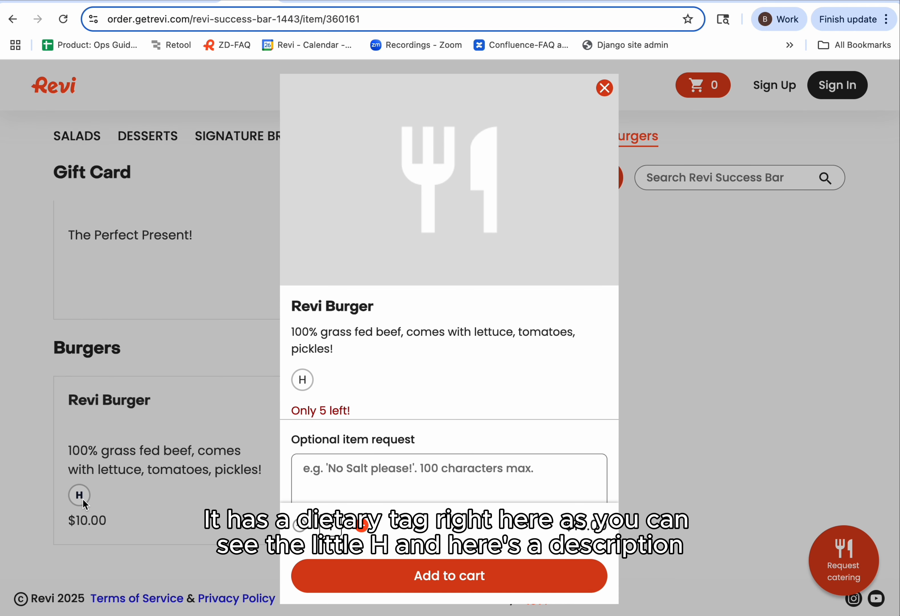
scroll(401, 342, "down", 1)
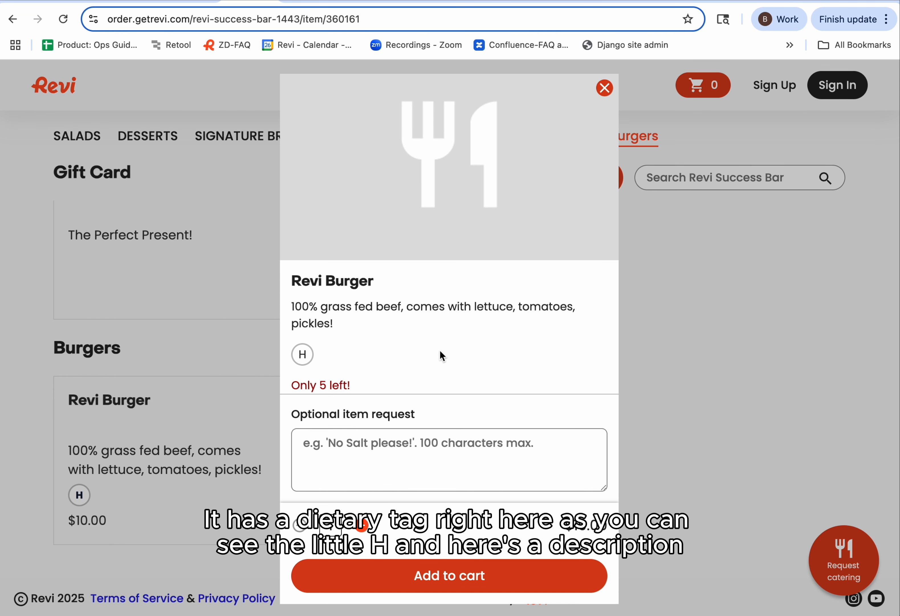